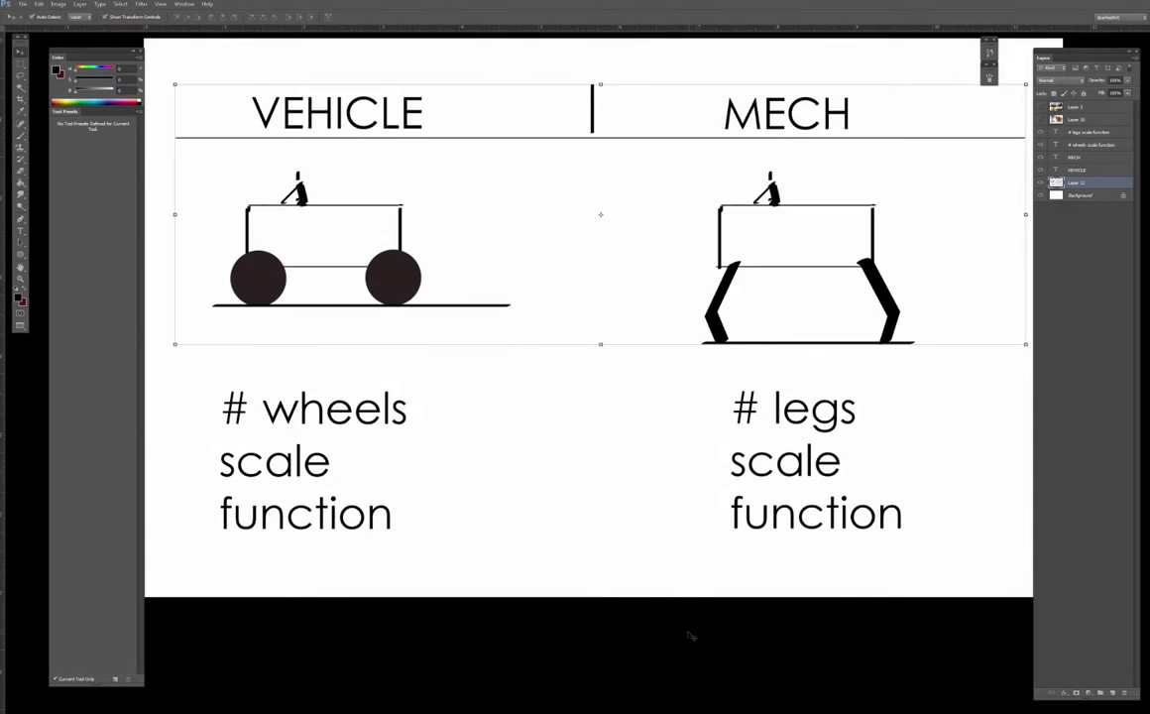
Merge the vehicle and mech sketch layer with the four text layers above it into a single layer.
{"action": "key", "text": "ctrl+minus"}
{"action": "left_click", "coordinate": [692, 636]}
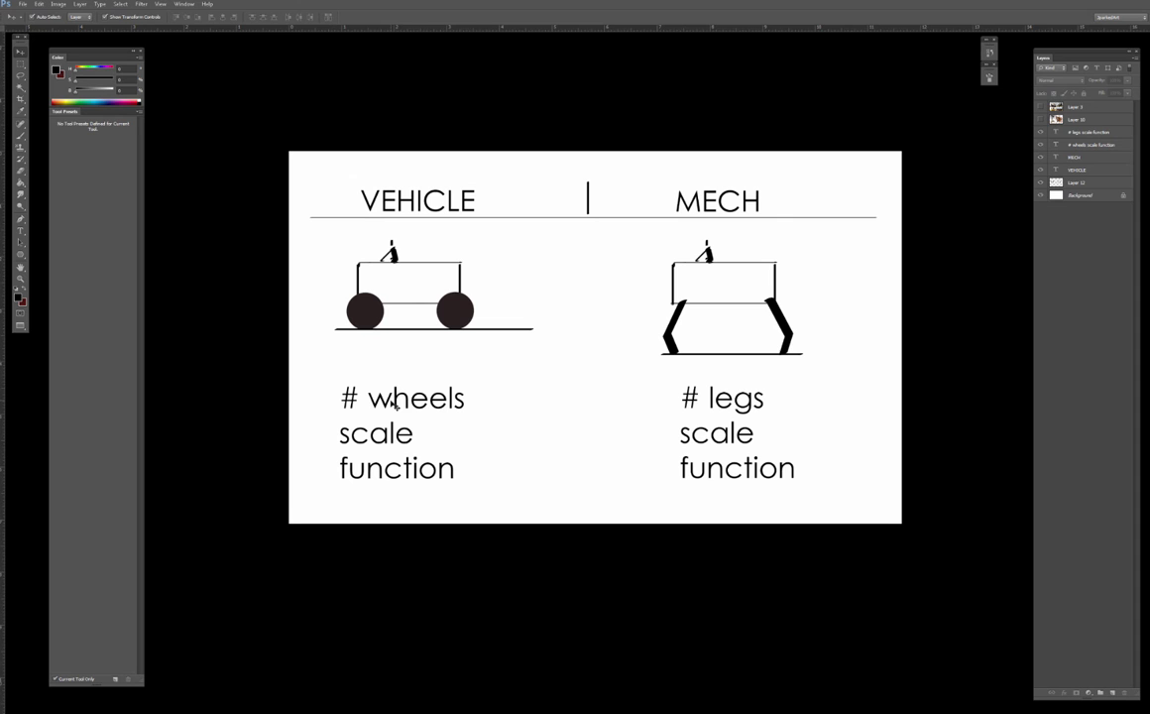
{"action": "left_click", "coordinate": [455, 311]}
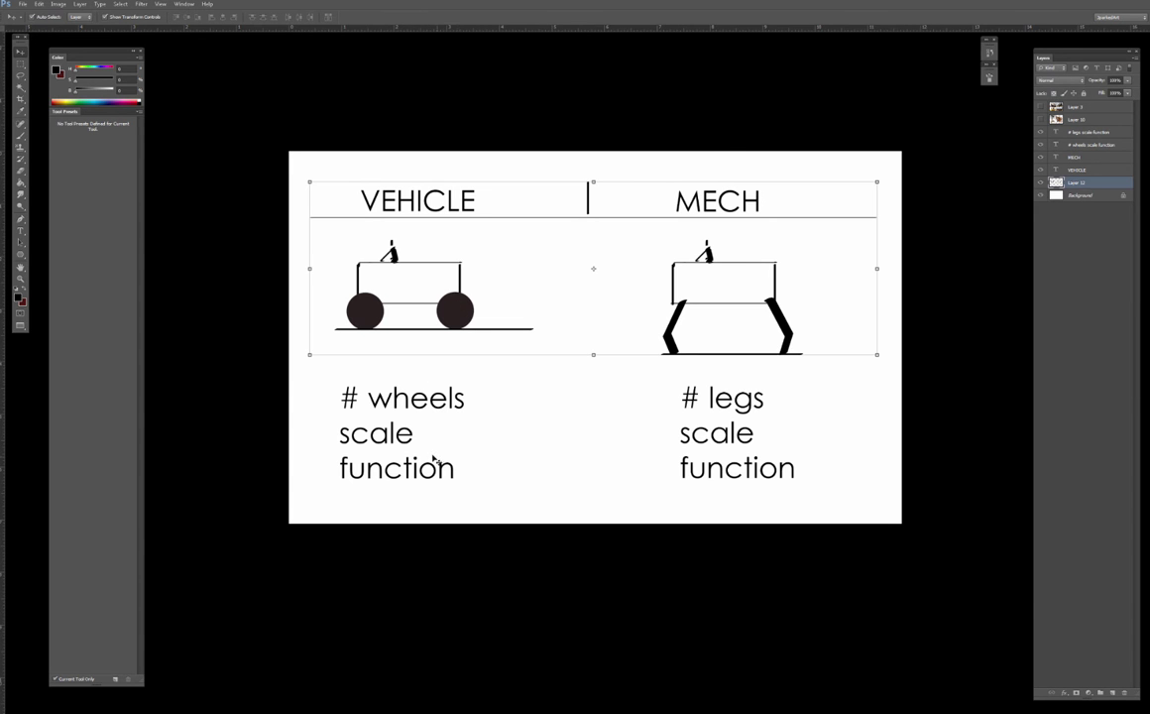
{"action": "key", "text": "ctrl+plus"}
{"action": "left_click_drag", "start_coordinate": [447, 455], "coordinate": [476, 461]}
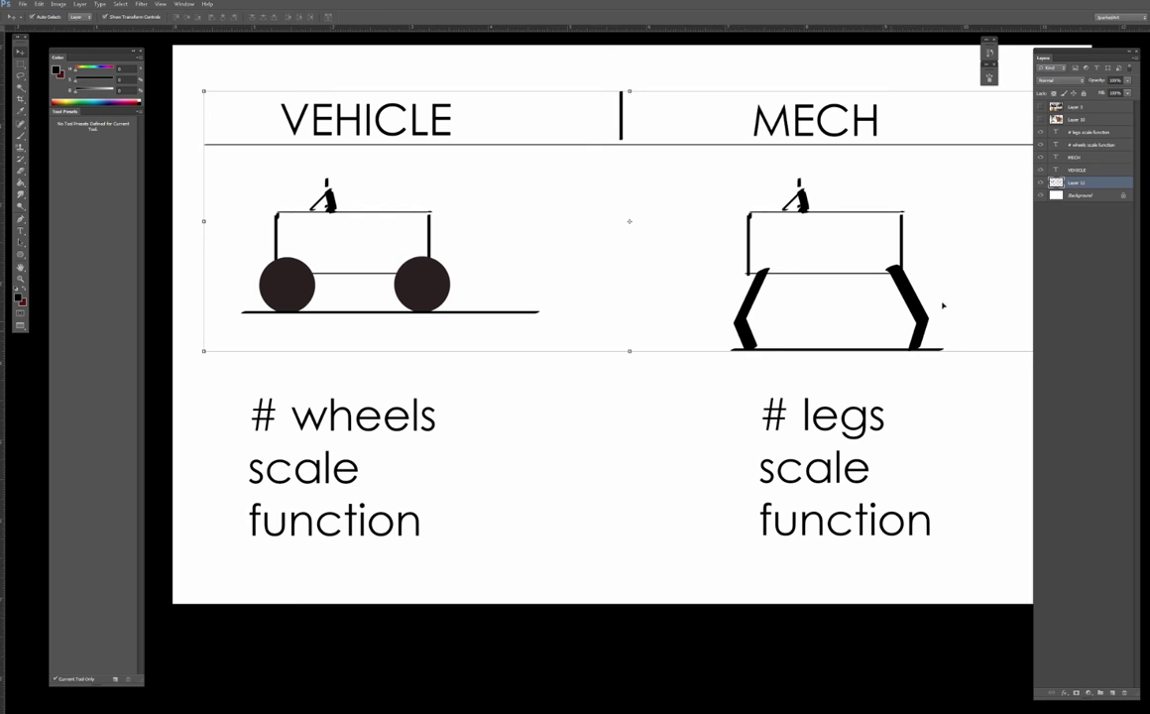
{"action": "left_click", "coordinate": [1083, 133], "text": "shift"}
{"action": "key", "text": "ctrl+e"}
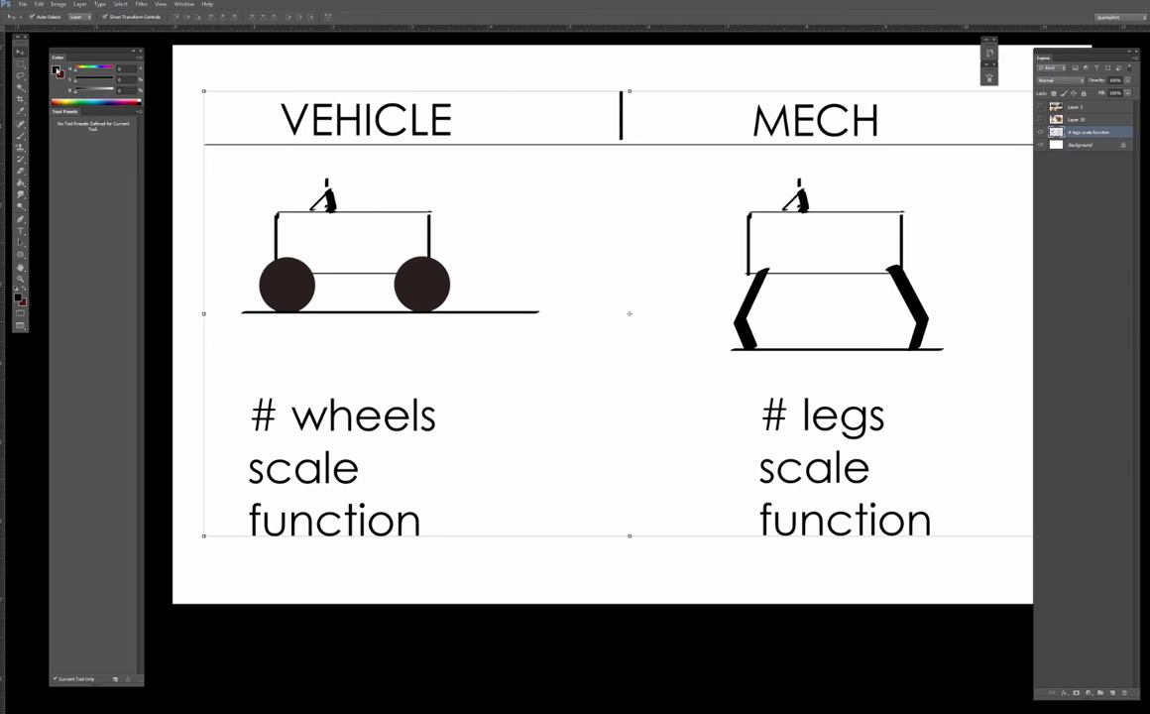
Copy the VEHICLE half of the chart onto its own new layer and hide the merged layer.
{"action": "key", "text": "m"}
{"action": "left_click_drag", "start_coordinate": [176, 57], "coordinate": [196, 109]}
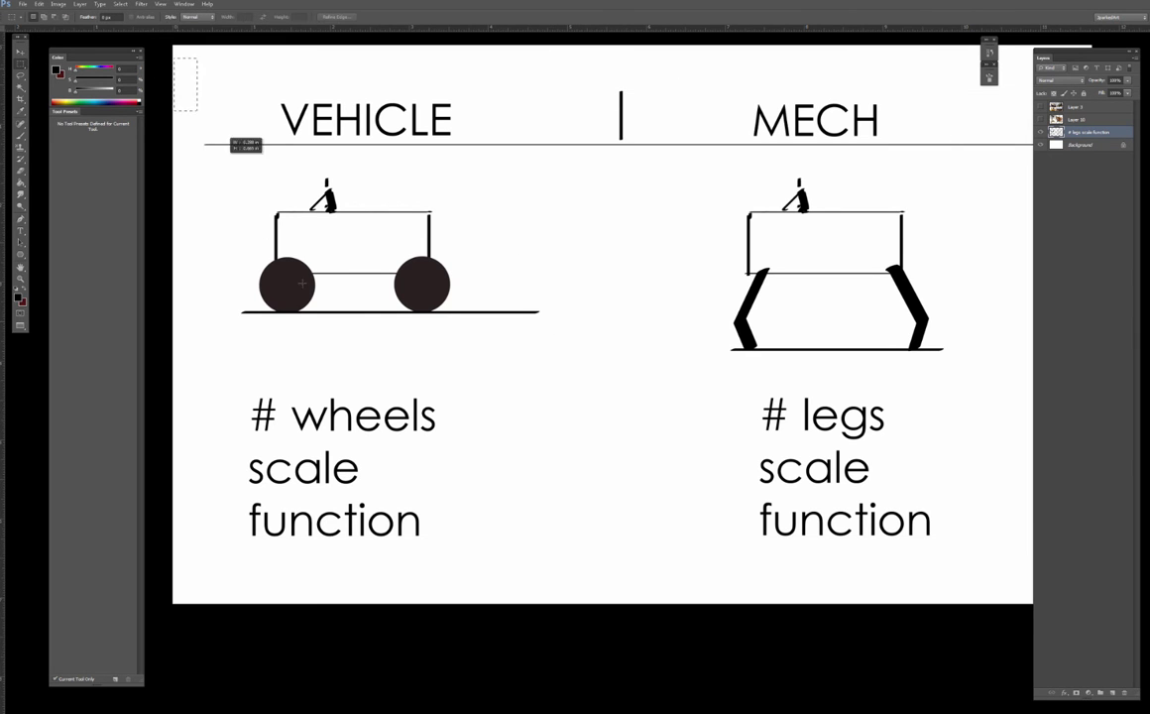
{"action": "left_click_drag", "start_coordinate": [303, 285], "coordinate": [571, 589]}
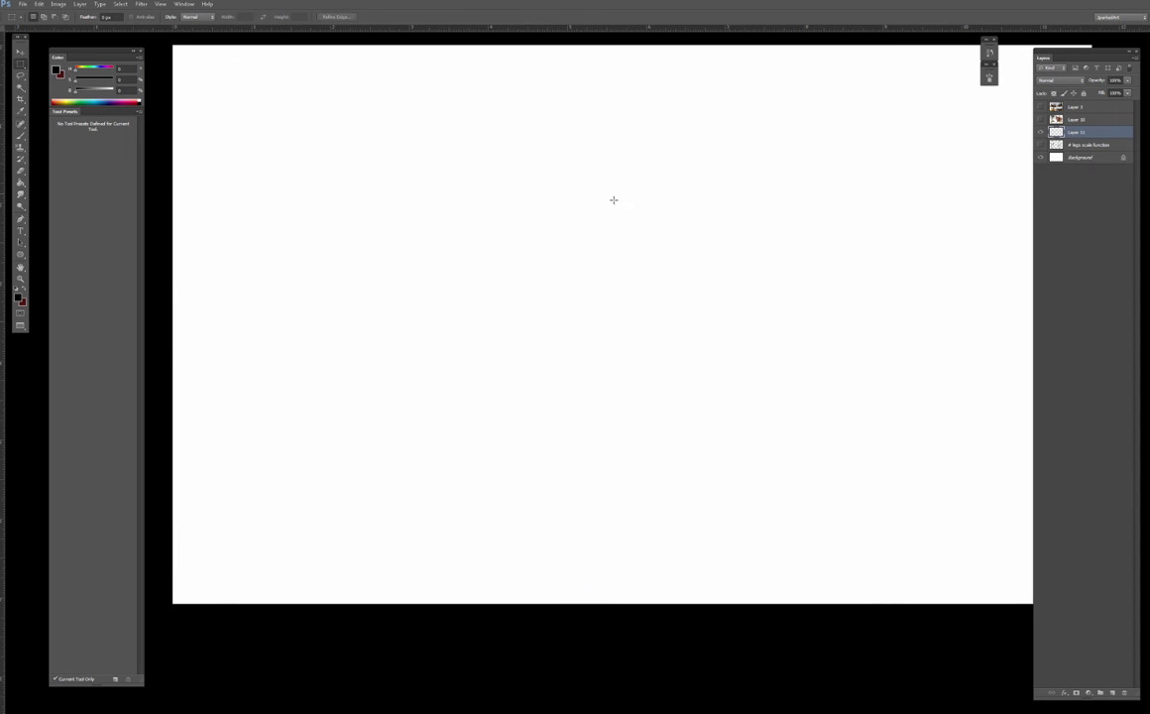
{"action": "key", "text": "ctrl+v"}
Transform the copied VEHICLE column, scaling it to about 101% and shifting it slightly up and towards the canvas edge.
{"action": "key", "text": "ctrl+t"}
{"action": "left_click_drag", "start_coordinate": [558, 108], "coordinate": [457, 230]}
{"action": "mouse_move", "coordinate": [415, 272]}
{"action": "left_mouse_down"}
{"action": "mouse_move", "coordinate": [427, 157]}
{"action": "mouse_move", "coordinate": [531, 143]}
{"action": "left_mouse_up"}
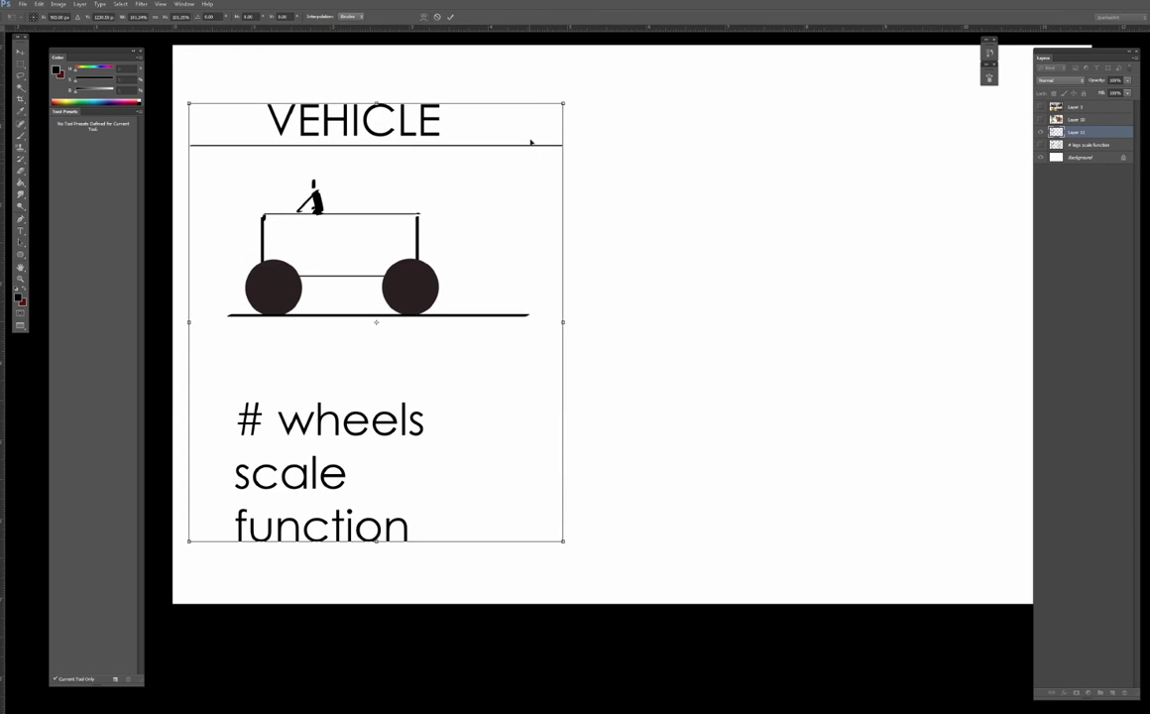
{"action": "left_click_drag", "start_coordinate": [525, 198], "coordinate": [527, 185]}
{"action": "key", "text": "Return"}
{"action": "left_click_drag", "start_coordinate": [742, 342], "coordinate": [688, 352]}
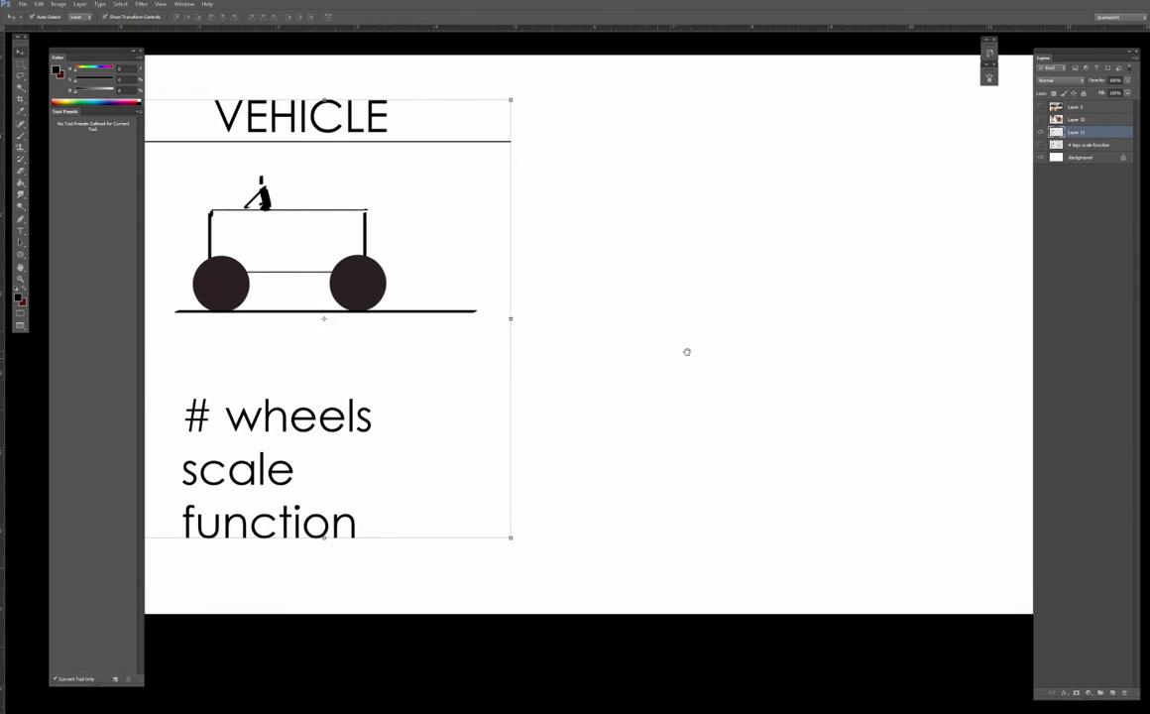
Handwrite short black notes with the brush beside the "# wheels" and "scale" lines, redoing the unsatisfactory strokes.
{"action": "key", "text": "b"}
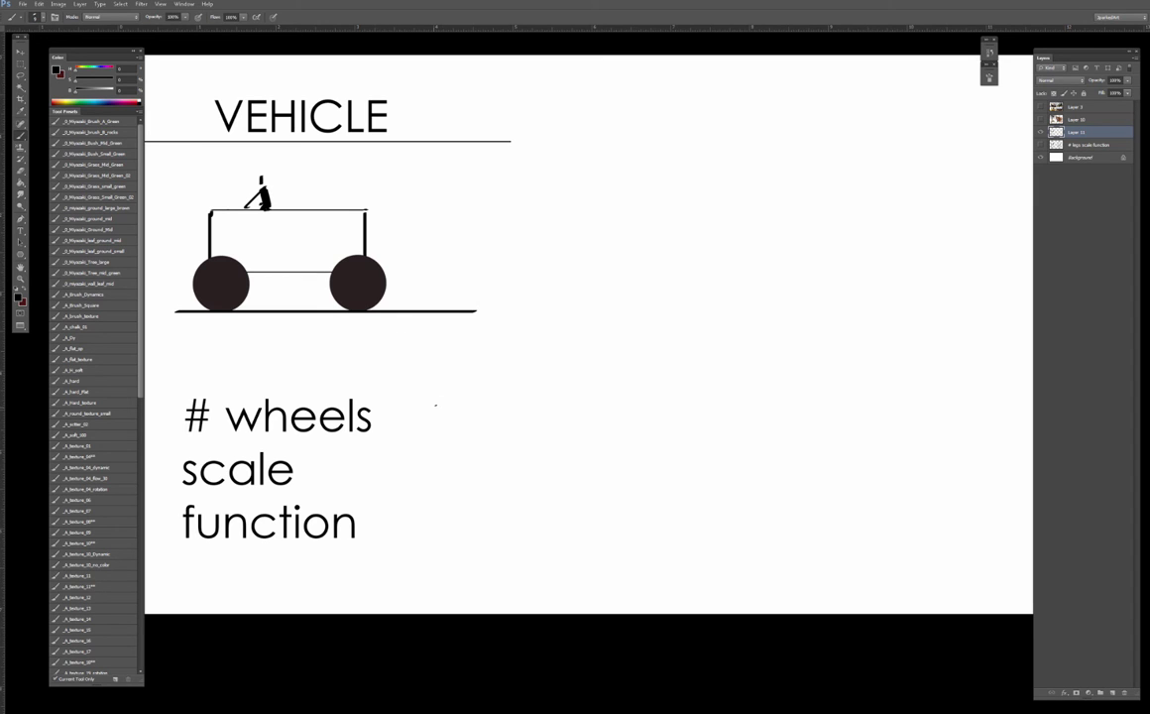
{"action": "left_click_drag", "start_coordinate": [435, 405], "coordinate": [435, 477]}
{"action": "key", "text": "ctrl+z"}
{"action": "key", "text": "ctrl+z"}
{"action": "left_click_drag", "start_coordinate": [430, 472], "coordinate": [437, 477]}
{"action": "left_click_drag", "start_coordinate": [437, 463], "coordinate": [444, 475]}
{"action": "key", "text": "ctrl+alt+z"}
{"action": "key", "text": "ctrl+alt+z"}
{"action": "key", "text": "ctrl+alt+z"}
{"action": "key", "text": "ctrl+alt+z"}
{"action": "key", "text": "ctrl+alt+z"}
{"action": "mouse_move", "coordinate": [433, 459]}
{"action": "left_mouse_down"}
{"action": "mouse_move", "coordinate": [433, 480]}
{"action": "mouse_move", "coordinate": [446, 481]}
{"action": "left_mouse_up"}
Handwrite a short note beside the "function" line, undoing and redrawing its strokes.
{"action": "mouse_move", "coordinate": [427, 522]}
{"action": "left_mouse_down"}
{"action": "mouse_move", "coordinate": [429, 536]}
{"action": "mouse_move", "coordinate": [435, 525]}
{"action": "left_mouse_up"}
{"action": "left_click_drag", "start_coordinate": [439, 532], "coordinate": [447, 522]}
{"action": "mouse_move", "coordinate": [452, 521]}
{"action": "left_mouse_down"}
{"action": "mouse_move", "coordinate": [462, 532]}
{"action": "mouse_move", "coordinate": [436, 524]}
{"action": "mouse_move", "coordinate": [440, 532]}
{"action": "left_mouse_up"}
{"action": "key", "text": "ctrl+alt+z"}
{"action": "key", "text": "ctrl+alt+z"}
{"action": "key", "text": "ctrl+alt+z"}
{"action": "key", "text": "ctrl+alt+z"}
{"action": "key", "text": "ctrl+alt+z"}
{"action": "left_click_drag", "start_coordinate": [443, 522], "coordinate": [448, 521]}
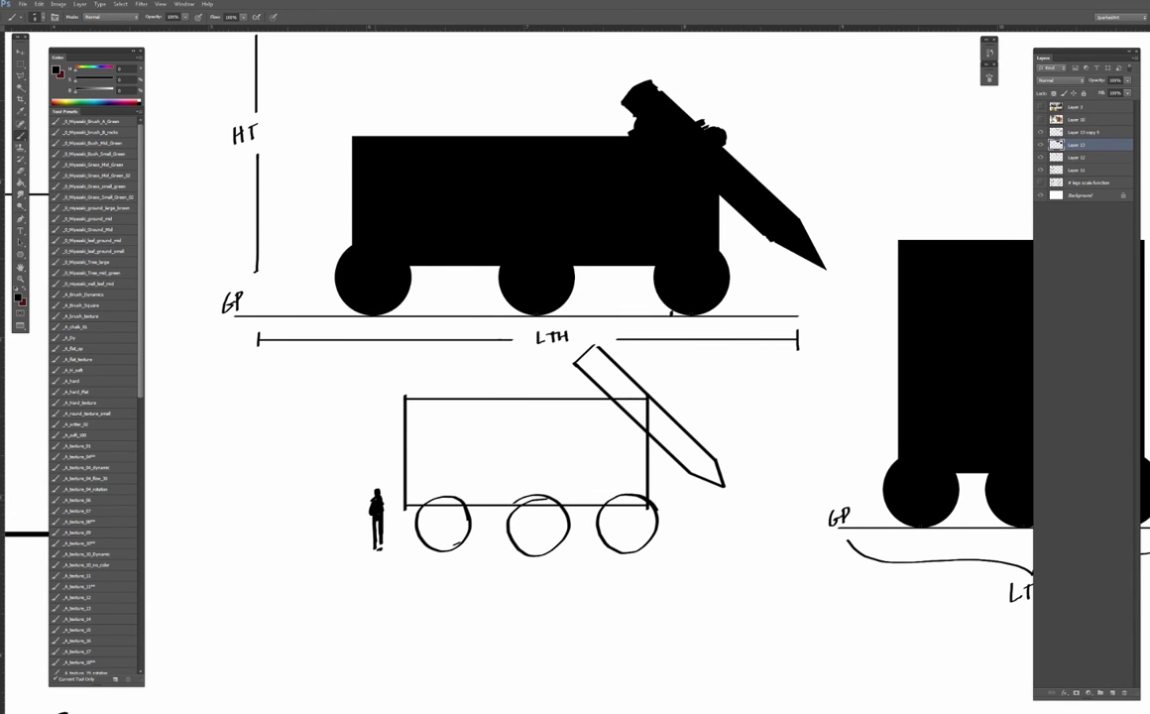
Draw ladder rungs, a roof rail, a flat hatch and a front window recess on the outline vehicle's box body.
{"action": "left_click_drag", "start_coordinate": [426, 473], "coordinate": [435, 480]}
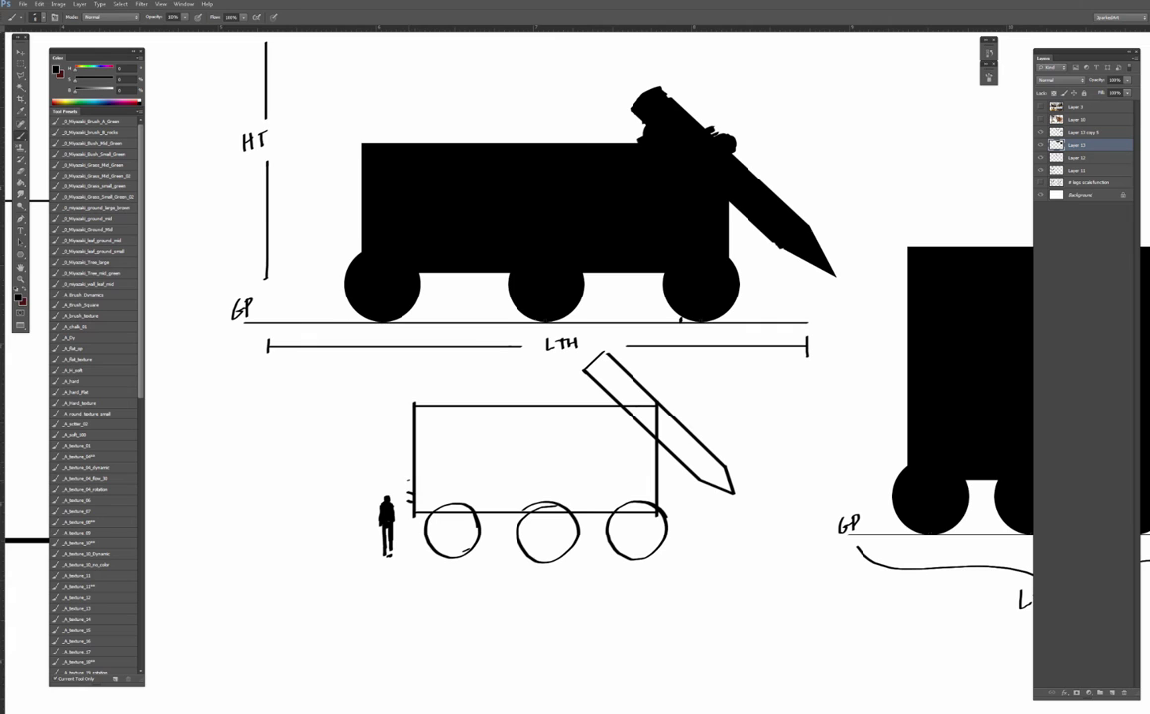
{"action": "mouse_move", "coordinate": [411, 408]}
{"action": "left_mouse_down"}
{"action": "mouse_move", "coordinate": [413, 425]}
{"action": "mouse_move", "coordinate": [410, 410]}
{"action": "left_mouse_up"}
{"action": "key", "text": "ctrl+alt+z"}
{"action": "key", "text": "ctrl+alt+z"}
{"action": "left_click_drag", "start_coordinate": [469, 403], "coordinate": [537, 402]}
{"action": "mouse_move", "coordinate": [611, 421]}
{"action": "left_mouse_down"}
{"action": "mouse_move", "coordinate": [615, 456]}
{"action": "mouse_move", "coordinate": [657, 458]}
{"action": "mouse_move", "coordinate": [614, 450]}
{"action": "left_mouse_up"}
{"action": "key", "text": "ctrl+z"}
{"action": "key", "text": "ctrl+z"}
{"action": "left_click_drag", "start_coordinate": [610, 412], "coordinate": [613, 451]}
Draw a front bumper, axle links between the wheels and curved mudguards along the outline vehicle's underside.
{"action": "mouse_move", "coordinate": [659, 501]}
{"action": "left_mouse_down"}
{"action": "mouse_move", "coordinate": [664, 515]}
{"action": "mouse_move", "coordinate": [577, 521]}
{"action": "left_mouse_up"}
{"action": "left_click_drag", "start_coordinate": [578, 523], "coordinate": [611, 523]}
{"action": "mouse_move", "coordinate": [520, 522]}
{"action": "left_mouse_down"}
{"action": "mouse_move", "coordinate": [482, 521]}
{"action": "mouse_move", "coordinate": [515, 521]}
{"action": "left_mouse_up"}
{"action": "left_click_drag", "start_coordinate": [427, 514], "coordinate": [414, 538]}
{"action": "key", "text": "ctrl+z"}
{"action": "key", "text": "ctrl+z"}
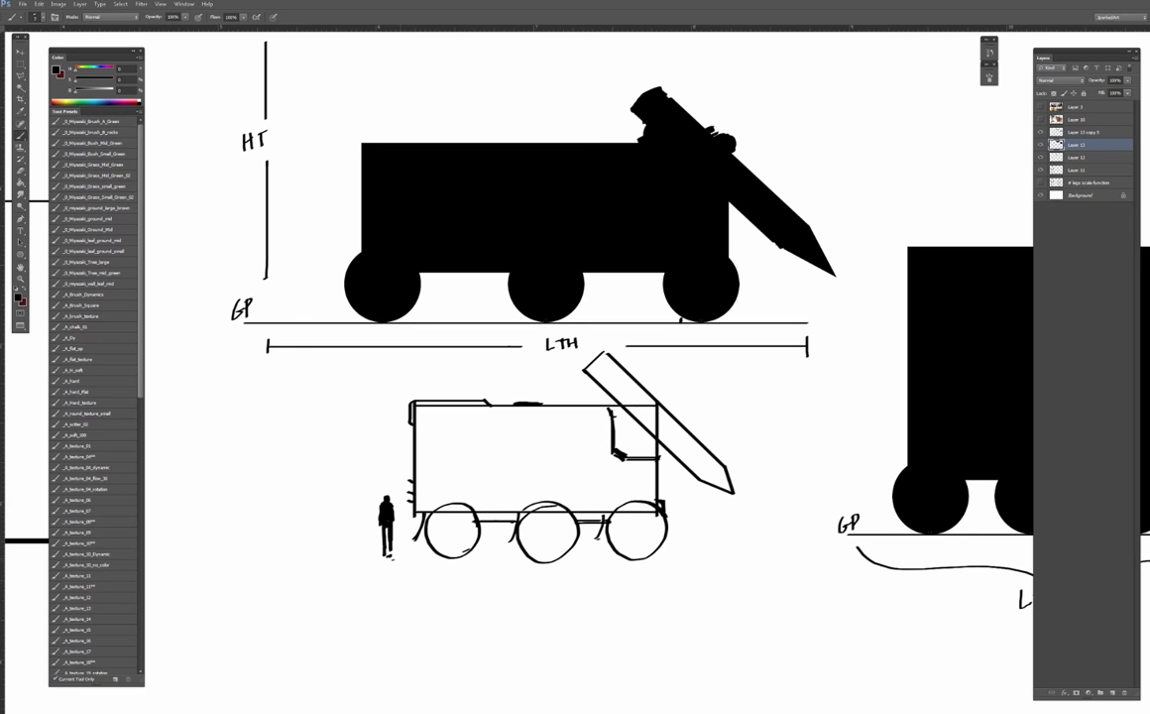
Draw a ground line under the outline vehicle and figure, trim the strokes below it, and add a dividing line across the slanted barrel.
{"action": "left_click_drag", "start_coordinate": [377, 558], "coordinate": [694, 558]}
{"action": "key", "text": "e"}
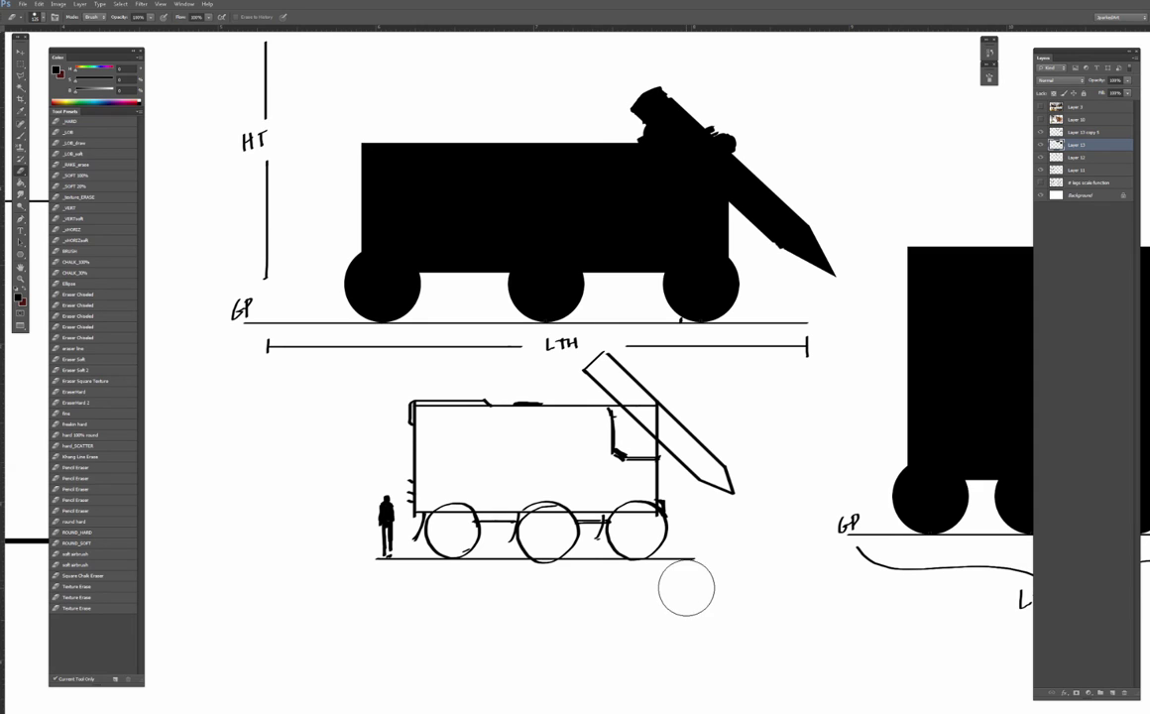
{"action": "key", "text": "b"}
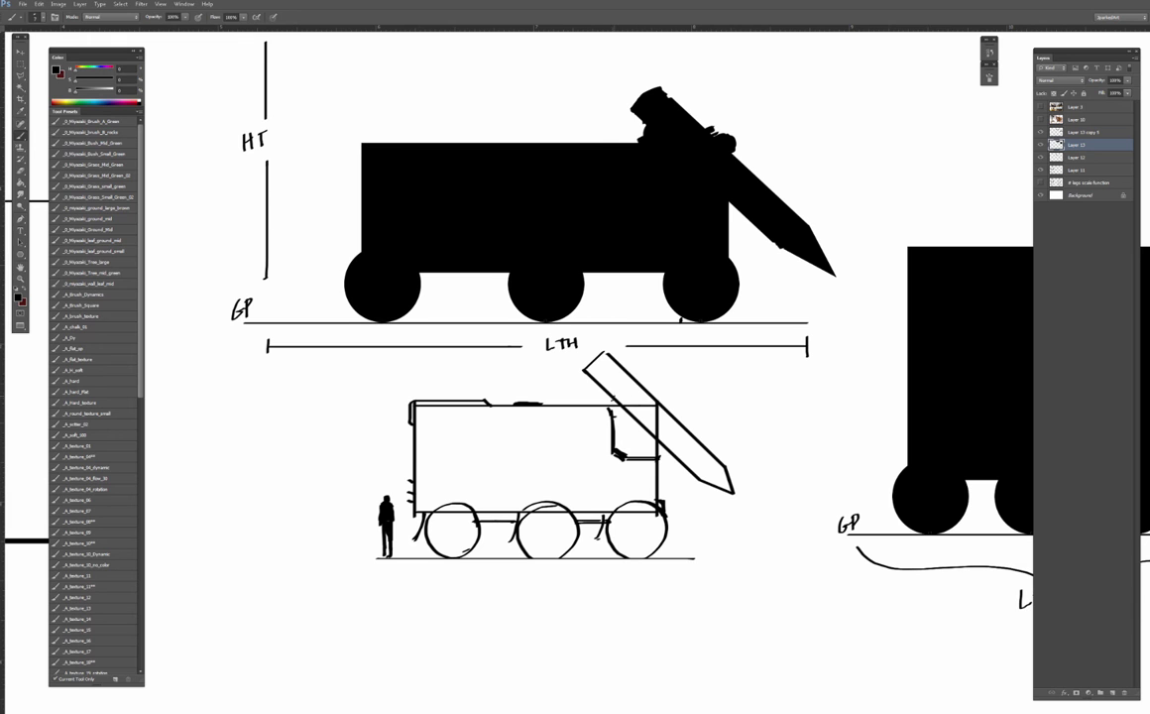
{"action": "left_click", "coordinate": [638, 376], "text": "shift"}
{"action": "left_click_drag", "start_coordinate": [687, 299], "coordinate": [661, 381]}
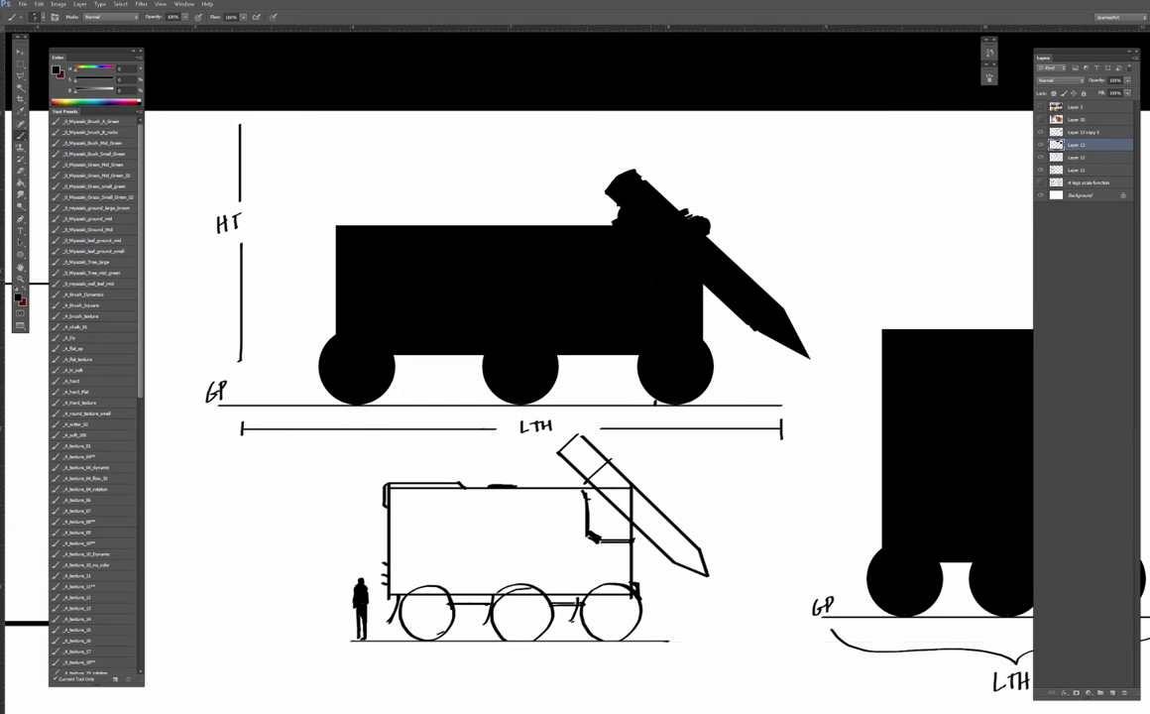
Paint a small standing human figure on the ground line behind the large six-wheeled silhouette for scale, cleaning its shape with the eraser.
{"action": "key", "text": "v"}
{"action": "key", "text": "b"}
{"action": "mouse_move", "coordinate": [287, 337]}
{"action": "left_mouse_down"}
{"action": "mouse_move", "coordinate": [283, 355]}
{"action": "mouse_move", "coordinate": [297, 361]}
{"action": "left_mouse_up"}
{"action": "key", "text": "e"}
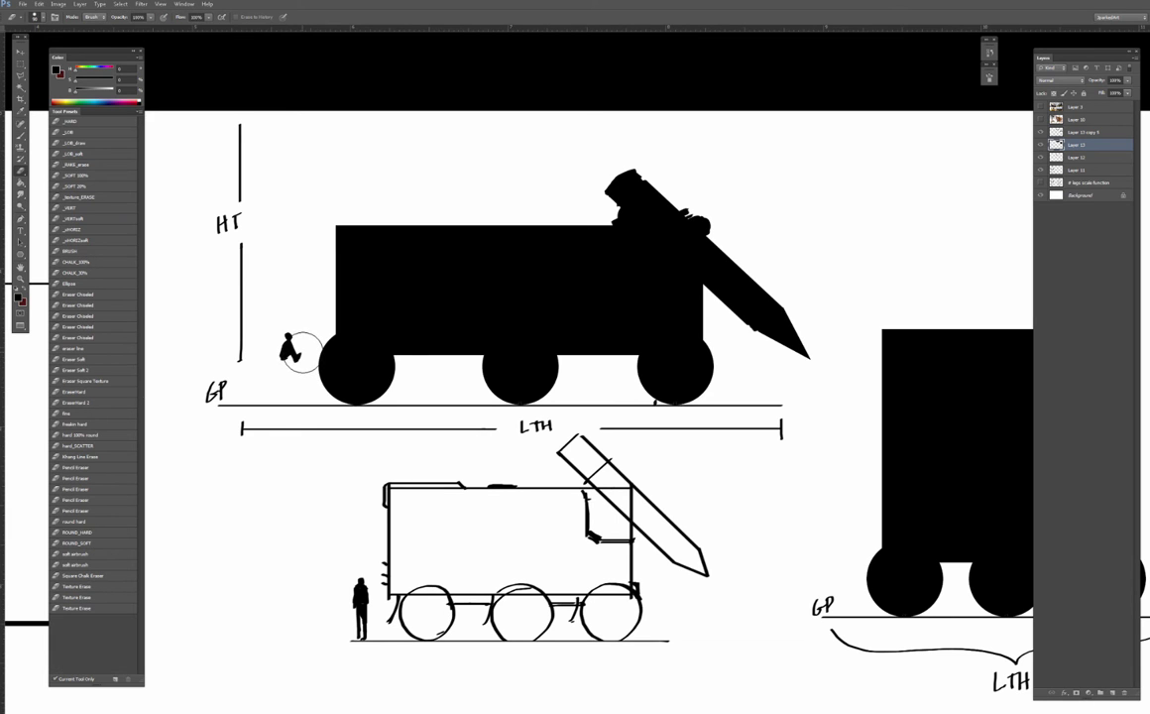
{"action": "left_click_drag", "start_coordinate": [300, 362], "coordinate": [290, 361]}
{"action": "key", "text": "b"}
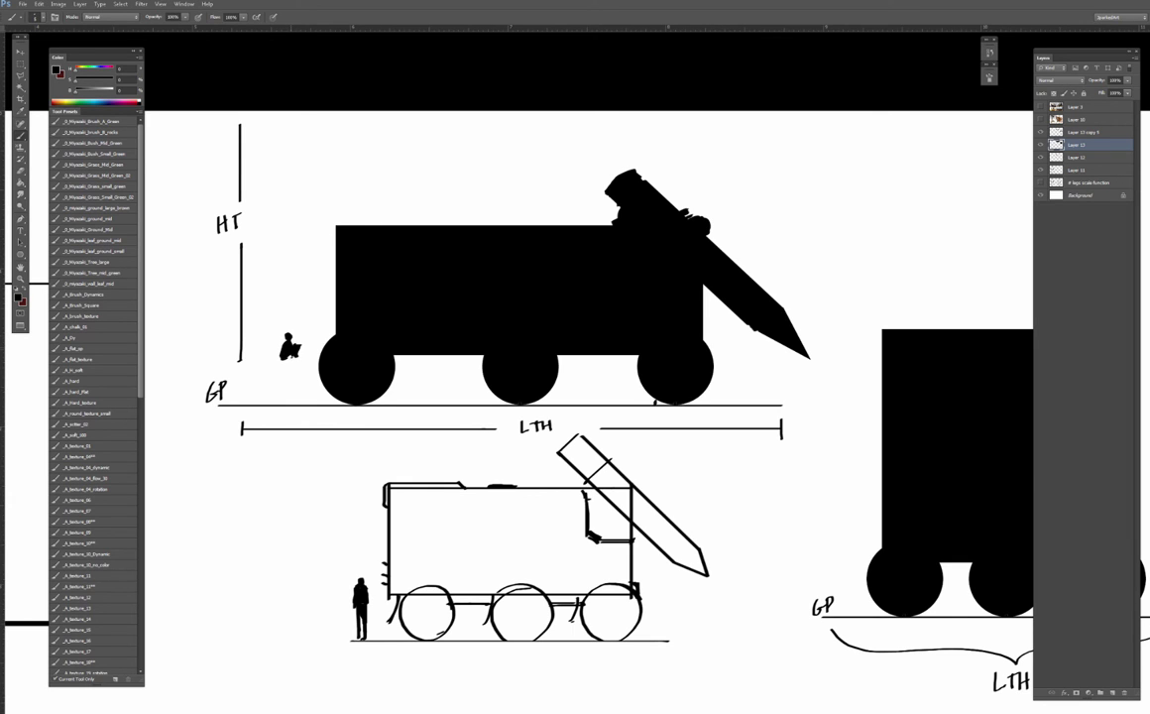
{"action": "left_click_drag", "start_coordinate": [287, 357], "coordinate": [290, 401]}
Paint a rear extension with ladder rungs, a roof rail, a flat hatch and weapon support struts on the large vehicle silhouette.
{"action": "mouse_move", "coordinate": [319, 337]}
{"action": "left_mouse_down"}
{"action": "mouse_move", "coordinate": [326, 273]}
{"action": "mouse_move", "coordinate": [329, 326]}
{"action": "mouse_move", "coordinate": [322, 267]}
{"action": "left_mouse_up"}
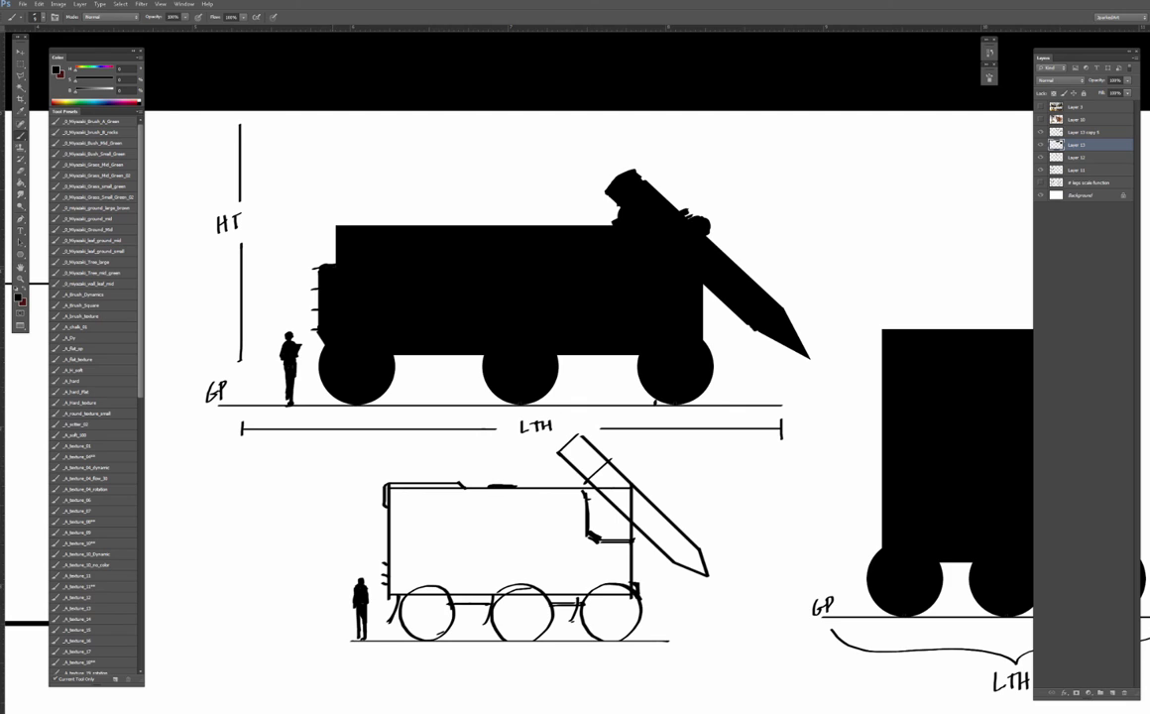
{"action": "left_click_drag", "start_coordinate": [364, 288], "coordinate": [362, 290]}
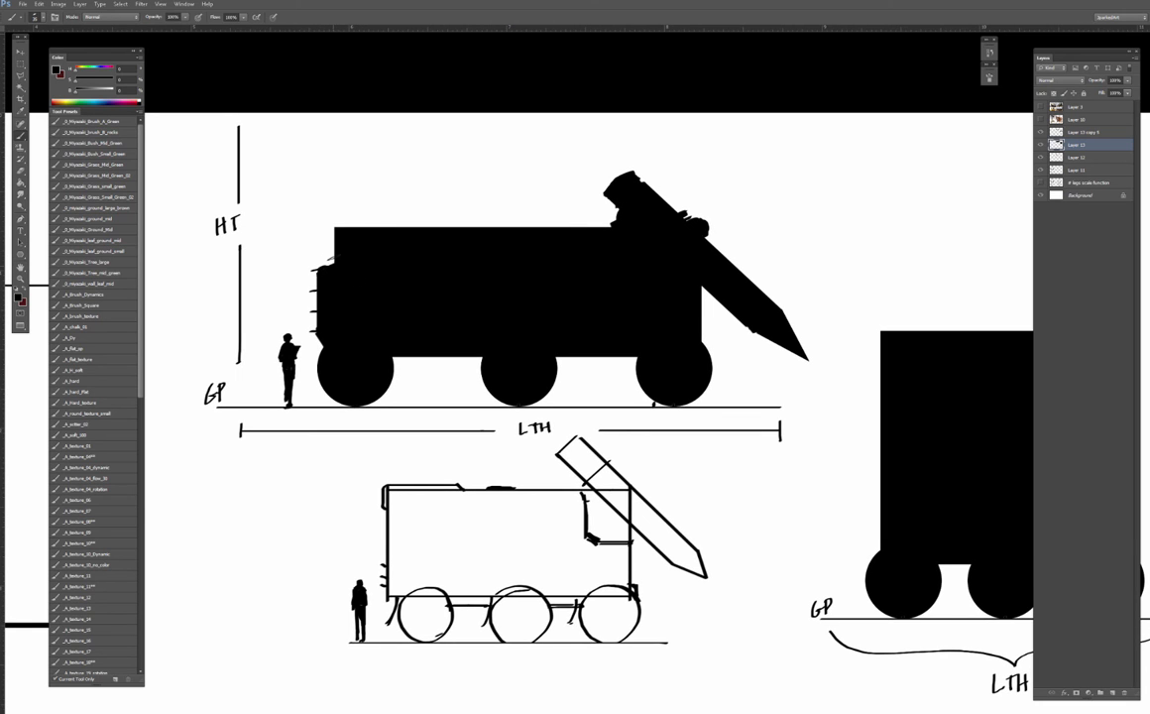
{"action": "mouse_move", "coordinate": [331, 244]}
{"action": "left_mouse_down"}
{"action": "mouse_move", "coordinate": [337, 222]}
{"action": "mouse_move", "coordinate": [521, 225]}
{"action": "left_mouse_up"}
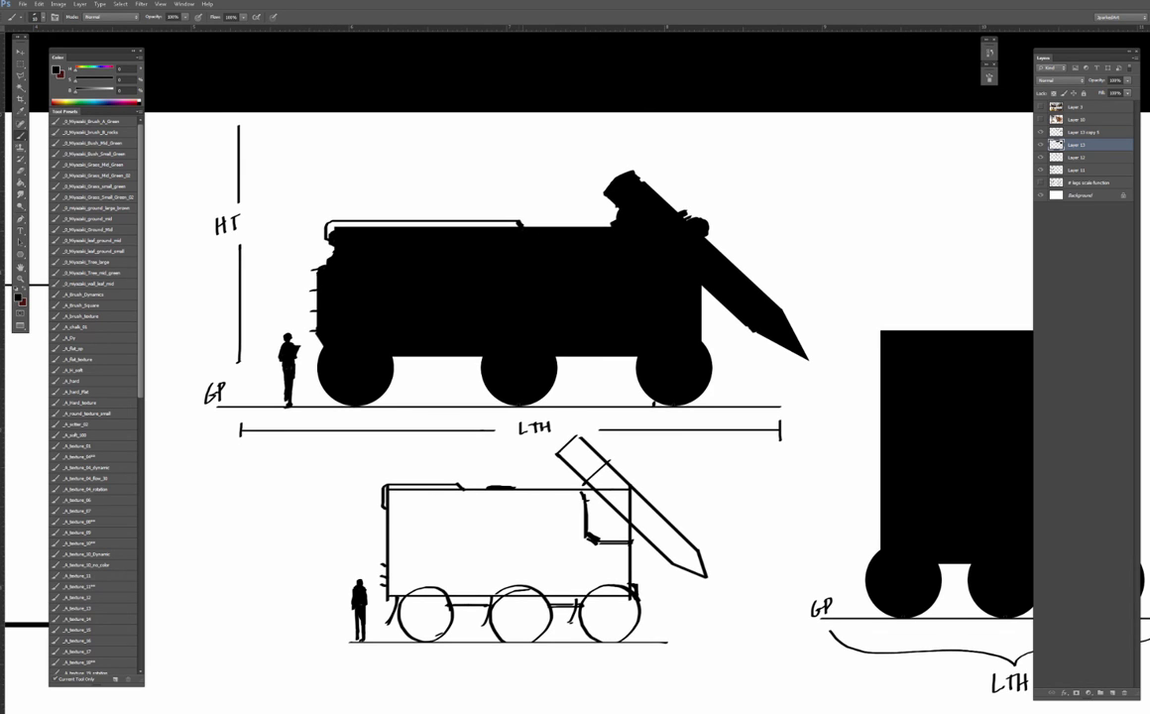
{"action": "mouse_move", "coordinate": [538, 226]}
{"action": "left_mouse_down"}
{"action": "mouse_move", "coordinate": [584, 225]}
{"action": "mouse_move", "coordinate": [526, 242]}
{"action": "mouse_move", "coordinate": [580, 225]}
{"action": "mouse_move", "coordinate": [586, 240]}
{"action": "mouse_move", "coordinate": [617, 204]}
{"action": "mouse_move", "coordinate": [660, 238]}
{"action": "left_mouse_up"}
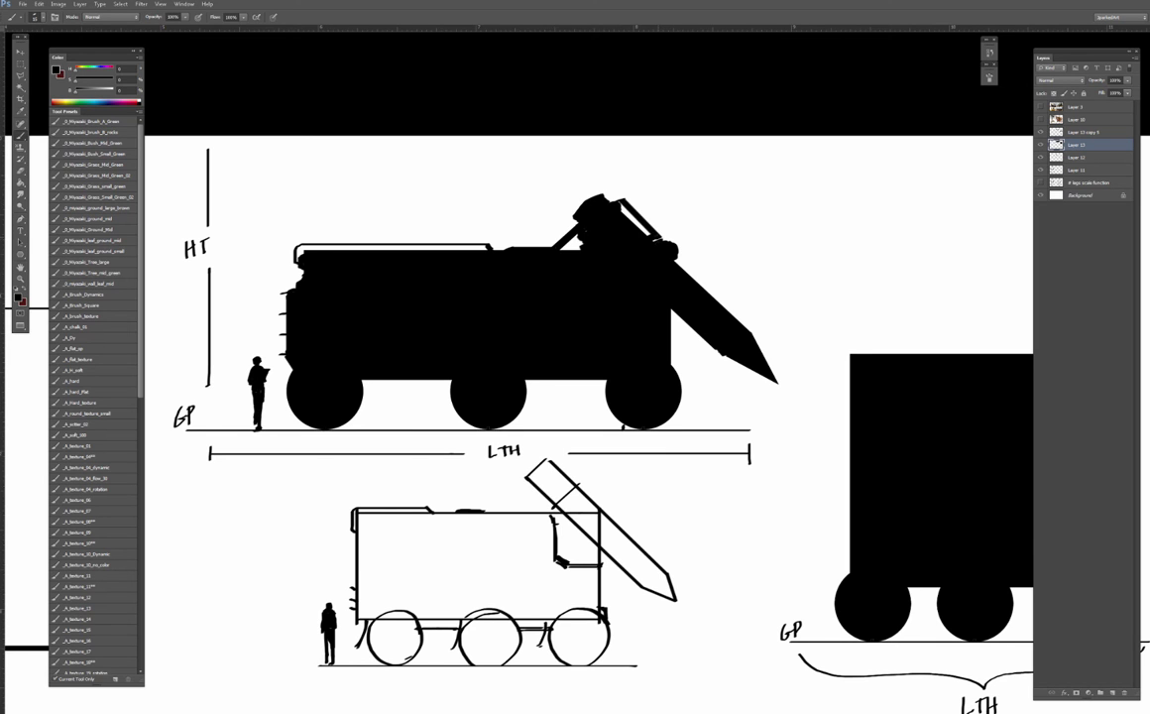
{"action": "left_click_drag", "start_coordinate": [645, 324], "coordinate": [643, 322]}
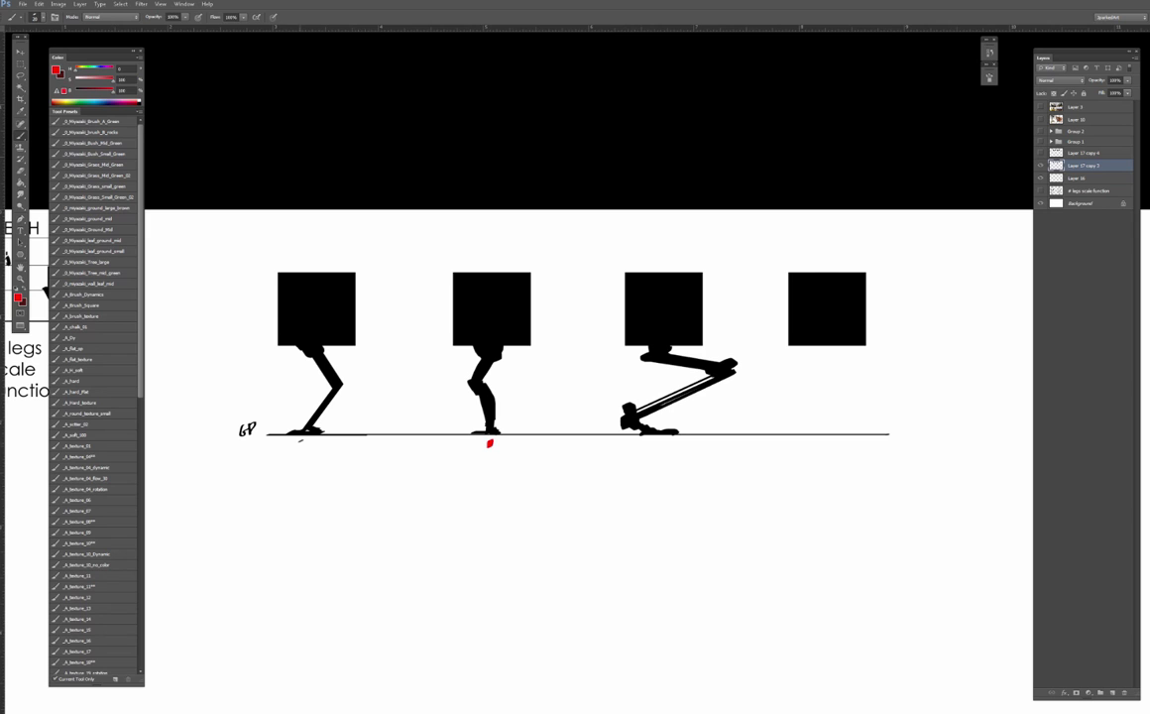
Paint red contact marks below the ground line under the first, third and fourth black squares.
{"action": "left_click", "coordinate": [302, 445]}
{"action": "left_click", "coordinate": [663, 446]}
{"action": "left_click_drag", "start_coordinate": [785, 449], "coordinate": [708, 451]}
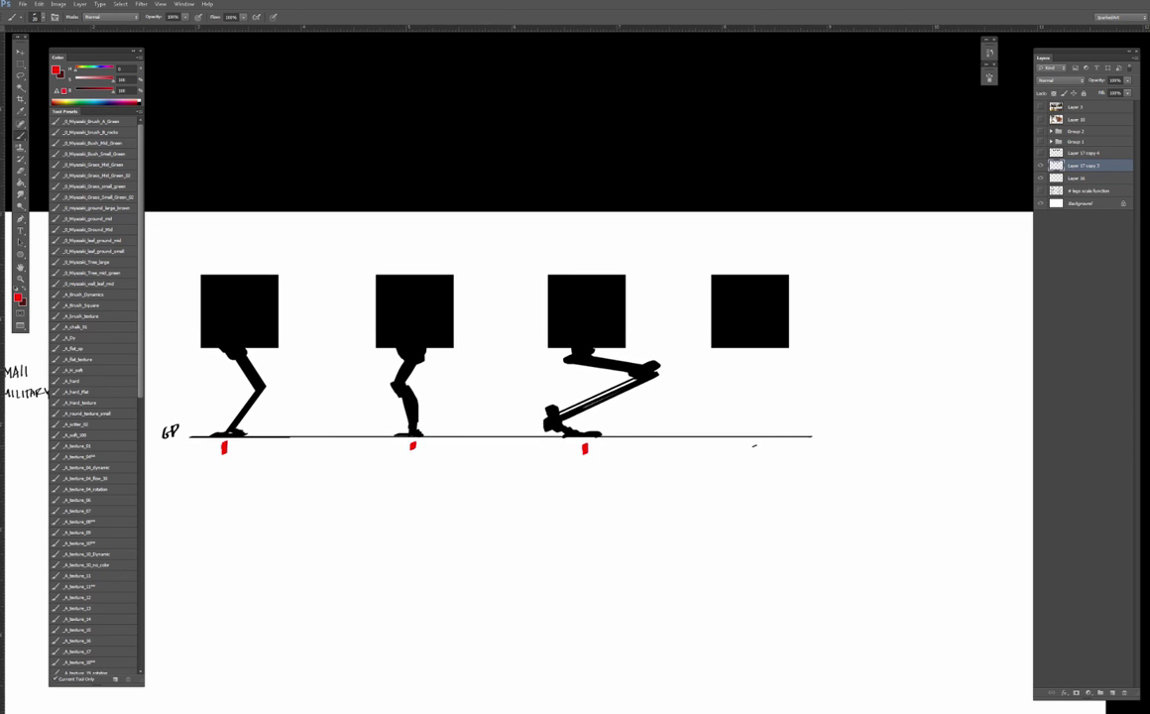
{"action": "left_click", "coordinate": [753, 447]}
{"action": "scroll", "coordinate": [745, 406], "scroll_direction": "right", "scroll_amount": 2}
{"action": "scroll", "coordinate": [745, 405], "scroll_direction": "up", "scroll_amount": 1}
Paint a black multi-jointed leg from the side of the fourth square down to the ground above its red mark.
{"action": "left_click", "coordinate": [689, 329], "text": "alt"}
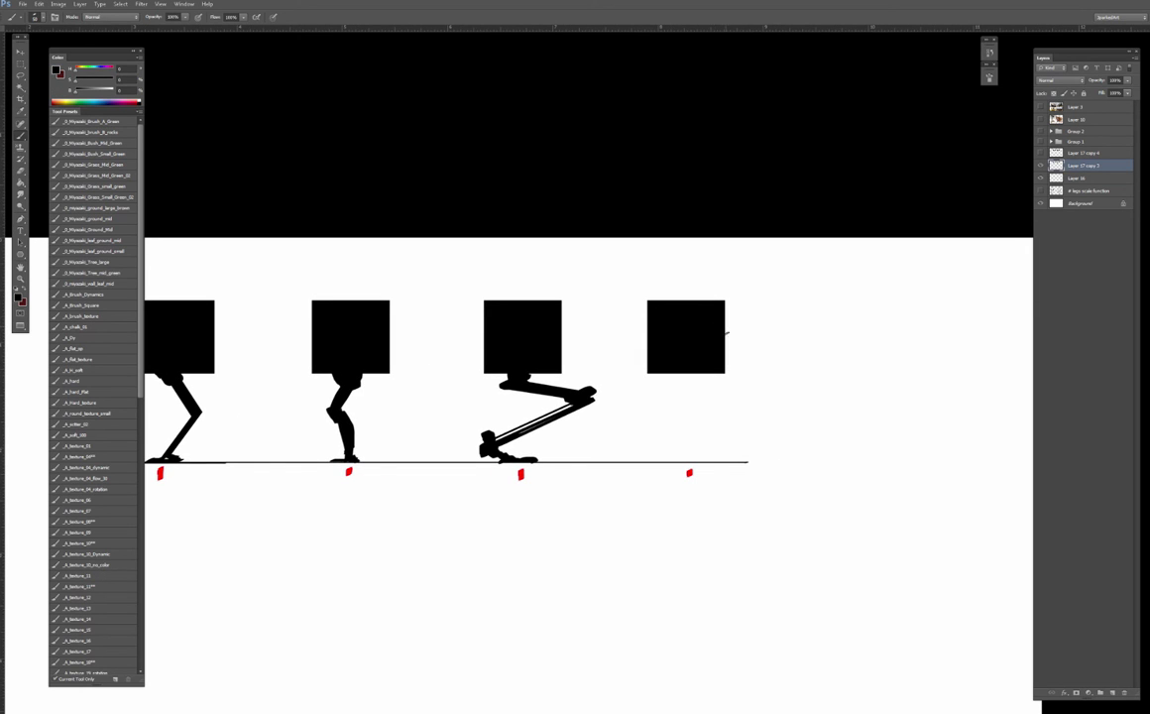
{"action": "mouse_move", "coordinate": [732, 322]}
{"action": "left_mouse_down"}
{"action": "mouse_move", "coordinate": [742, 335]}
{"action": "mouse_move", "coordinate": [756, 325]}
{"action": "mouse_move", "coordinate": [777, 405]}
{"action": "left_mouse_up"}
{"action": "mouse_move", "coordinate": [784, 404]}
{"action": "left_mouse_down"}
{"action": "mouse_move", "coordinate": [670, 417]}
{"action": "mouse_move", "coordinate": [691, 441]}
{"action": "mouse_move", "coordinate": [693, 407]}
{"action": "mouse_move", "coordinate": [692, 456]}
{"action": "mouse_move", "coordinate": [674, 461]}
{"action": "left_mouse_up"}
{"action": "left_click_drag", "start_coordinate": [674, 462], "coordinate": [711, 460]}
{"action": "key", "text": "ctrl+alt+z"}
{"action": "key", "text": "ctrl+alt+z"}
{"action": "key", "text": "ctrl+alt+z"}
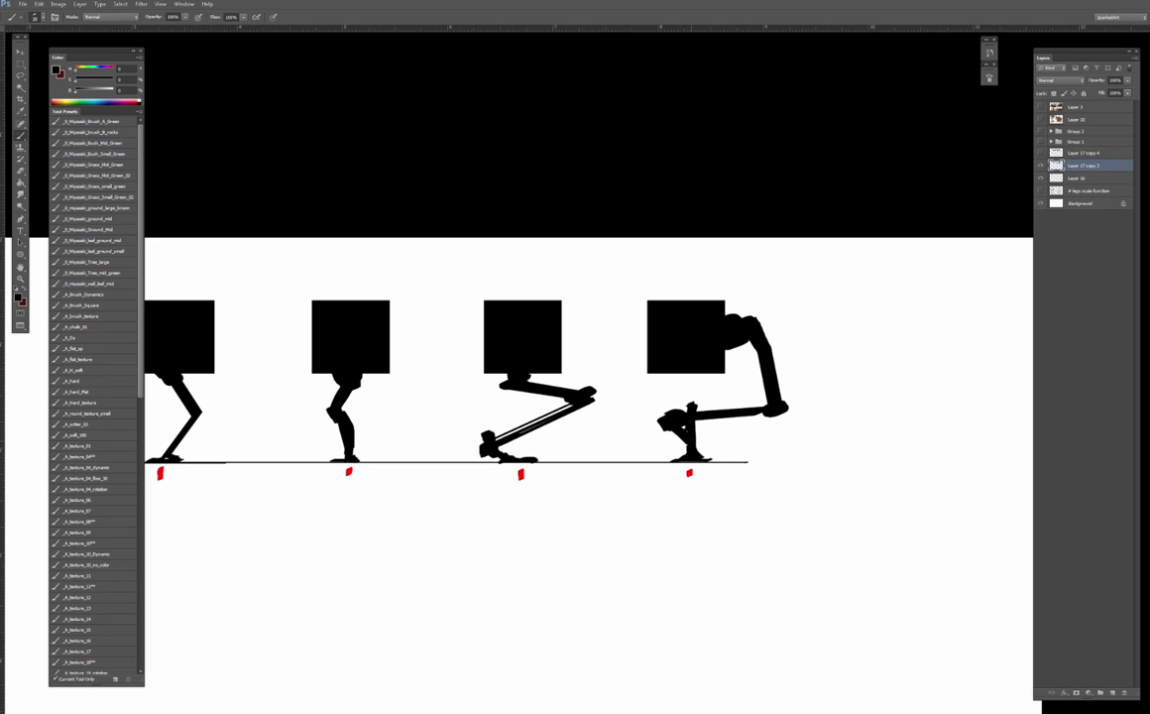
{"action": "mouse_move", "coordinate": [696, 351]}
{"action": "left_mouse_down"}
{"action": "mouse_move", "coordinate": [748, 345]}
{"action": "mouse_move", "coordinate": [688, 349]}
{"action": "mouse_move", "coordinate": [741, 389]}
{"action": "mouse_move", "coordinate": [753, 419]}
{"action": "left_mouse_up"}
{"action": "key", "text": "ctrl+minus"}
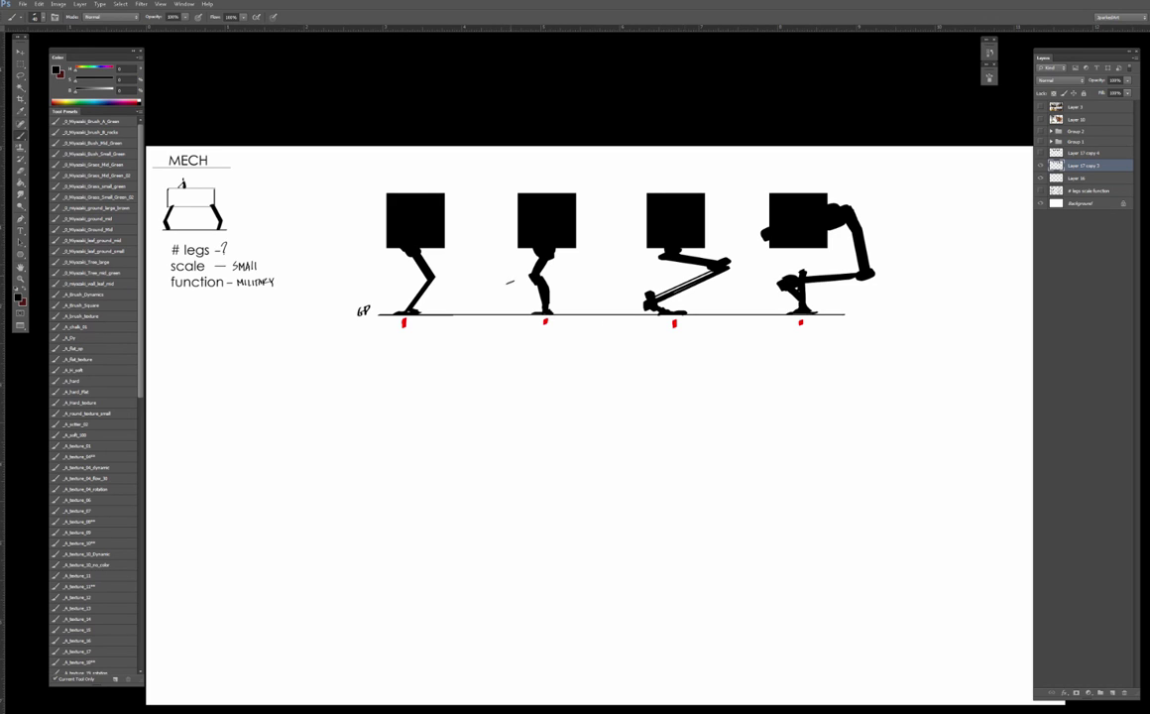
{"action": "mouse_move", "coordinate": [327, 232]}
{"action": "left_mouse_down"}
{"action": "mouse_move", "coordinate": [331, 244]}
{"action": "mouse_move", "coordinate": [331, 219]}
{"action": "left_mouse_up"}
{"action": "key", "text": "ctrl+z"}
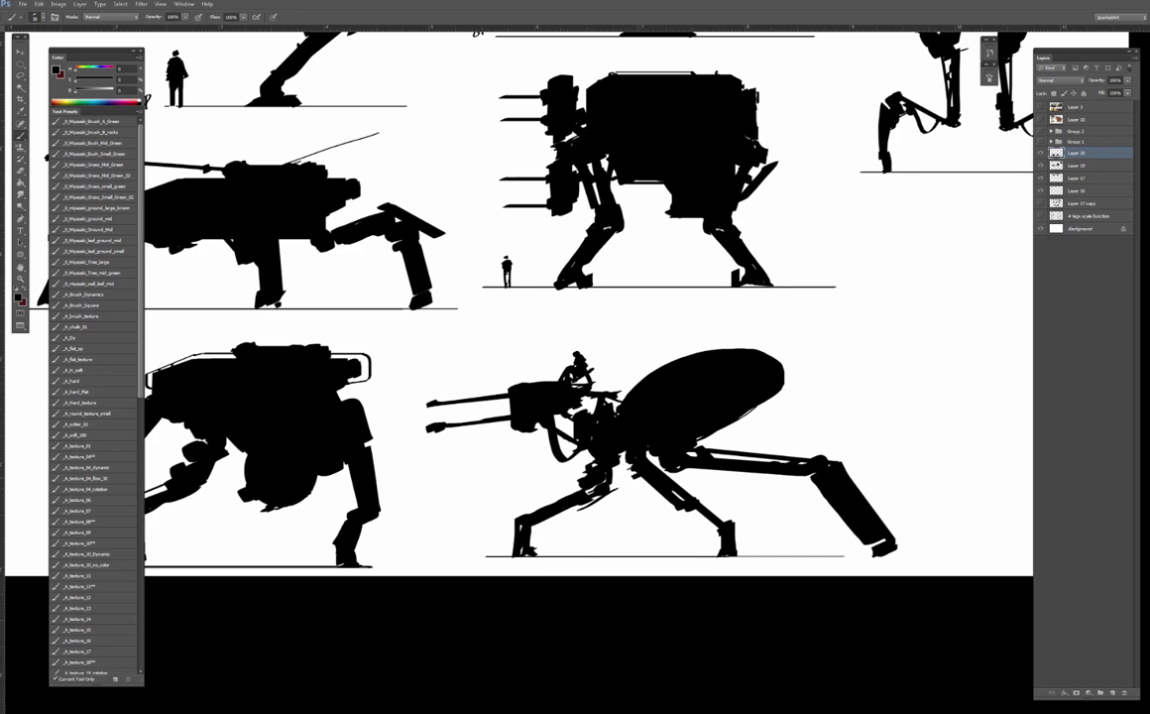
Fill the gaps in the torso and thicken the leg joints of the insect-like mech silhouette with black.
{"action": "left_click_drag", "start_coordinate": [629, 468], "coordinate": [644, 481]}
{"action": "left_click_drag", "start_coordinate": [596, 422], "coordinate": [589, 413]}
{"action": "left_click_drag", "start_coordinate": [619, 453], "coordinate": [623, 465]}
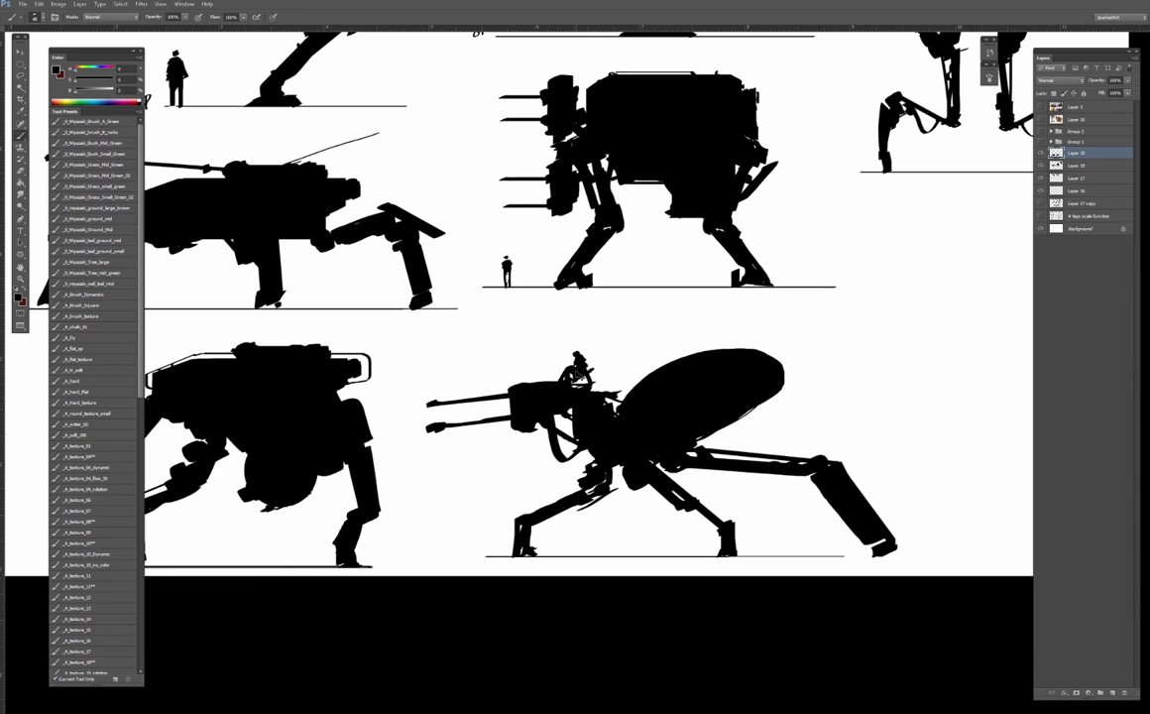
{"action": "key", "text": "ctrl+minus"}
{"action": "key", "text": "ctrl+plus"}
{"action": "left_click_drag", "start_coordinate": [705, 521], "coordinate": [694, 466]}
{"action": "left_click_drag", "start_coordinate": [696, 473], "coordinate": [703, 469]}
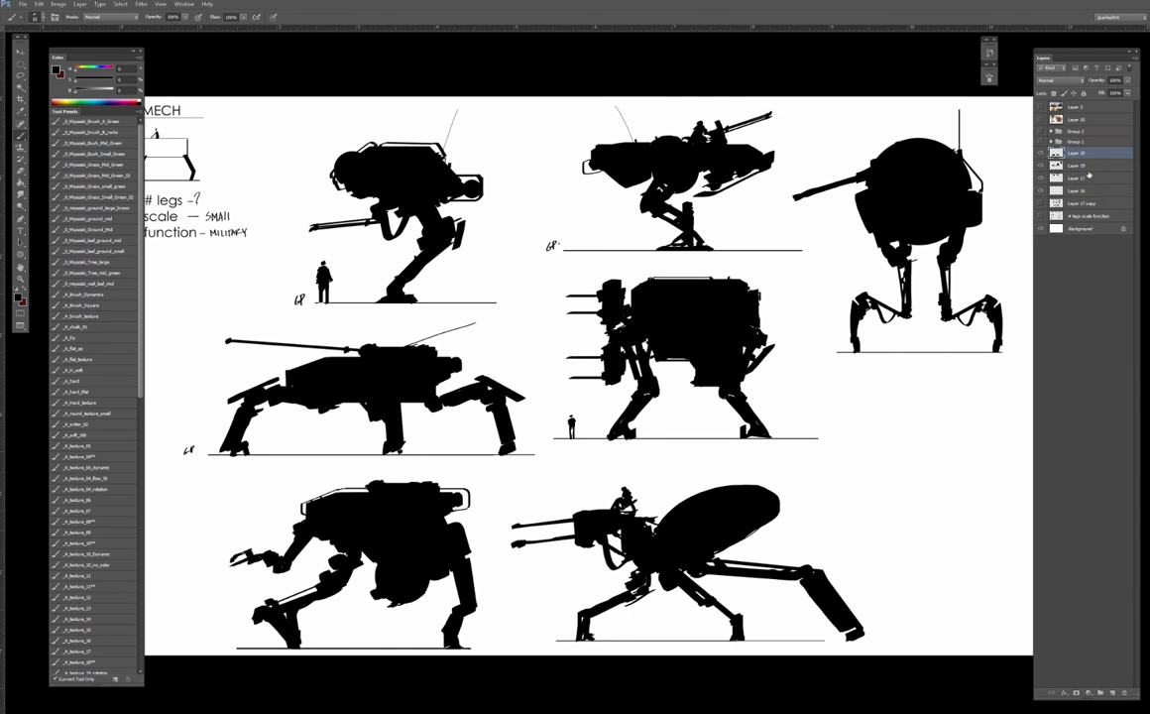
Merge the mech silhouette layers into one layer and hide it.
{"action": "left_click", "coordinate": [1087, 189], "text": "shift"}
{"action": "key", "text": "ctrl+e"}
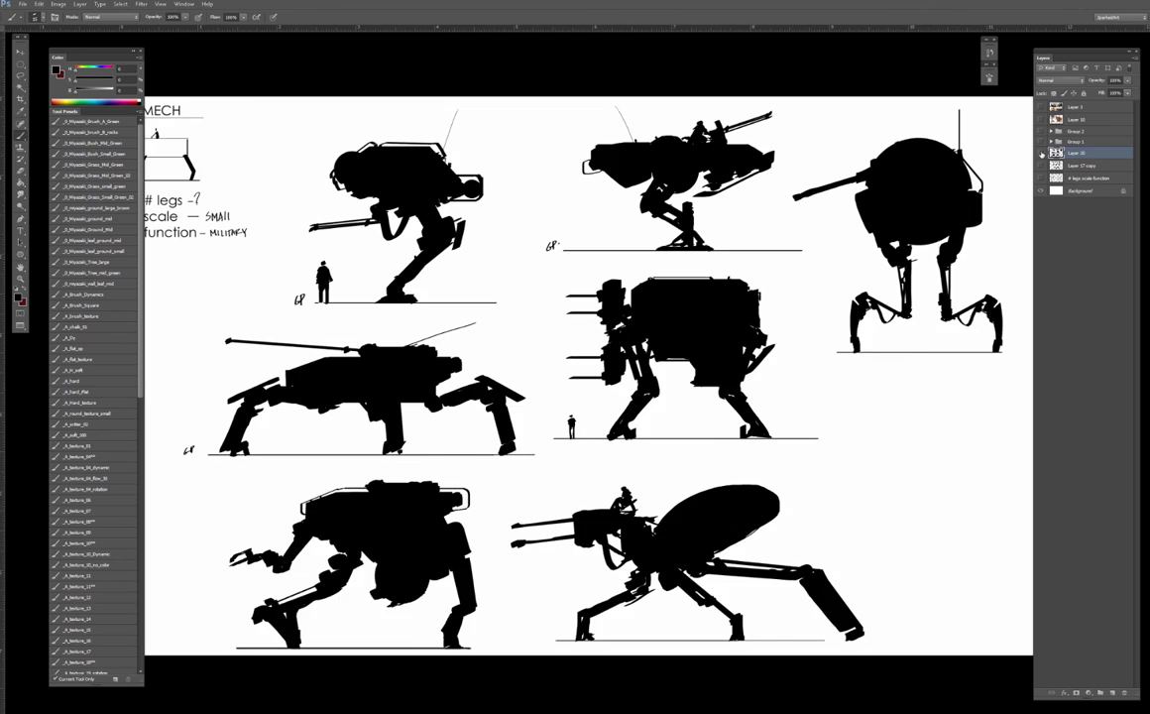
{"action": "left_click", "coordinate": [1042, 154]}
{"action": "left_click", "coordinate": [1041, 154]}
{"action": "left_click", "coordinate": [1041, 153]}
{"action": "left_click_drag", "start_coordinate": [836, 254], "coordinate": [927, 222]}
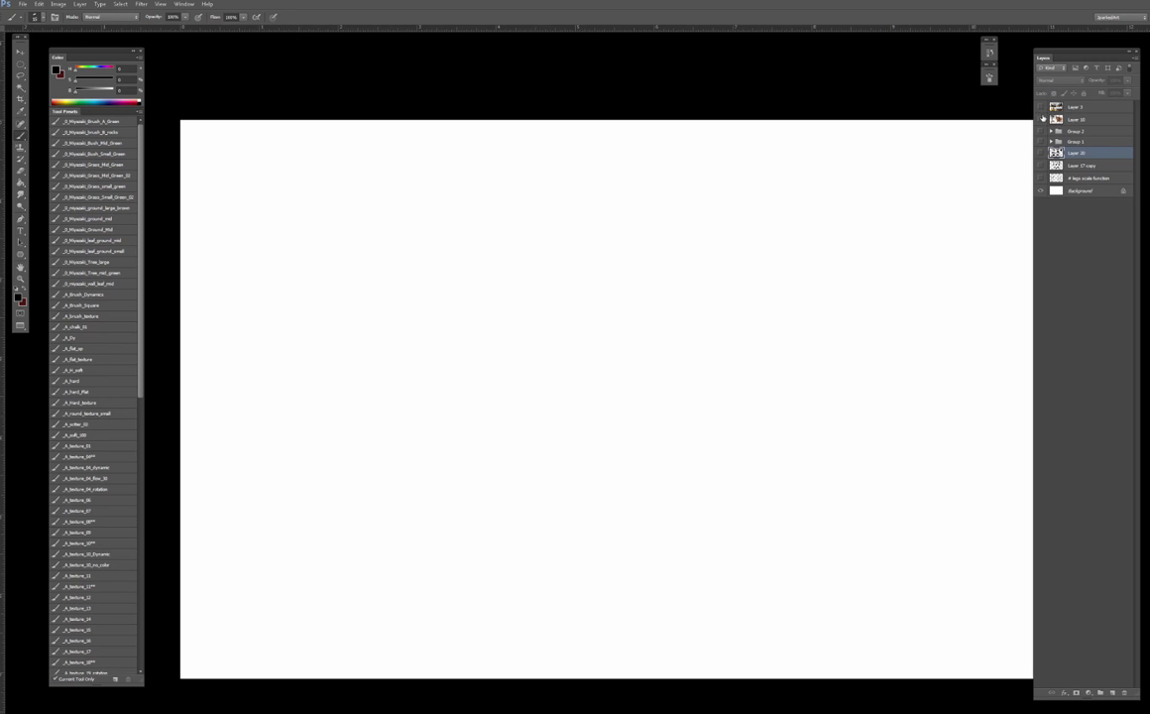
Examine the mech and real-vehicle reference image layers one at a time, then hide them.
{"action": "left_click", "coordinate": [1042, 107]}
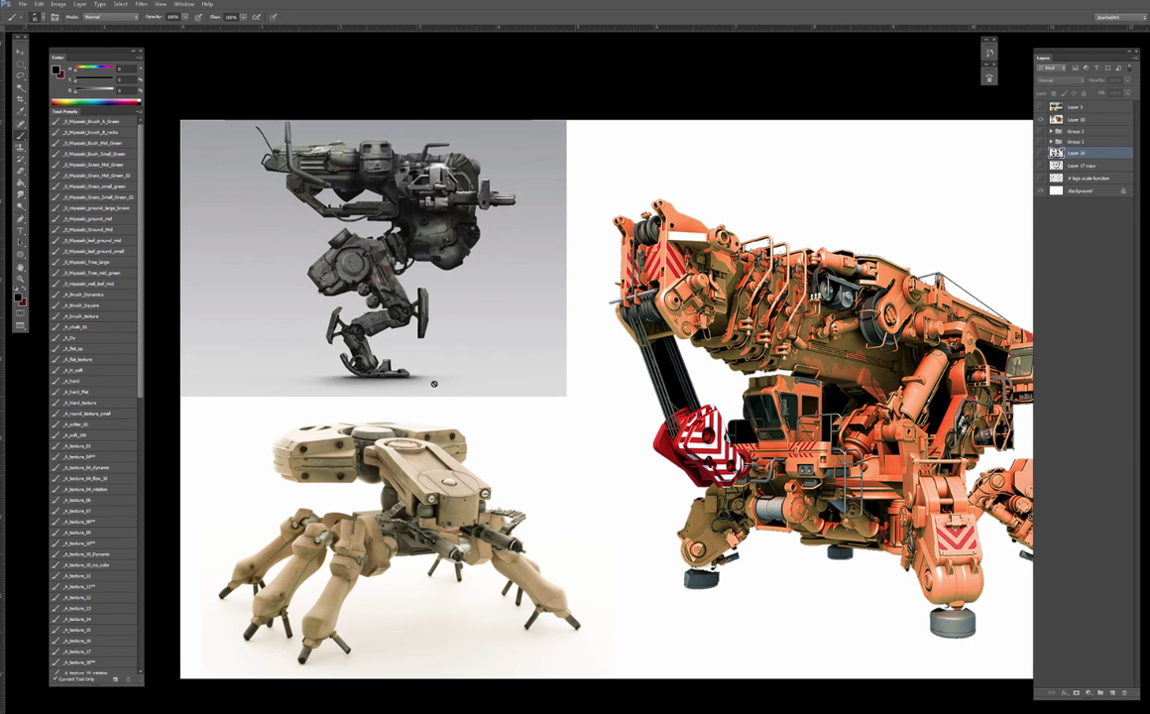
{"action": "left_click", "coordinate": [1042, 120]}
{"action": "left_click", "coordinate": [1041, 107]}
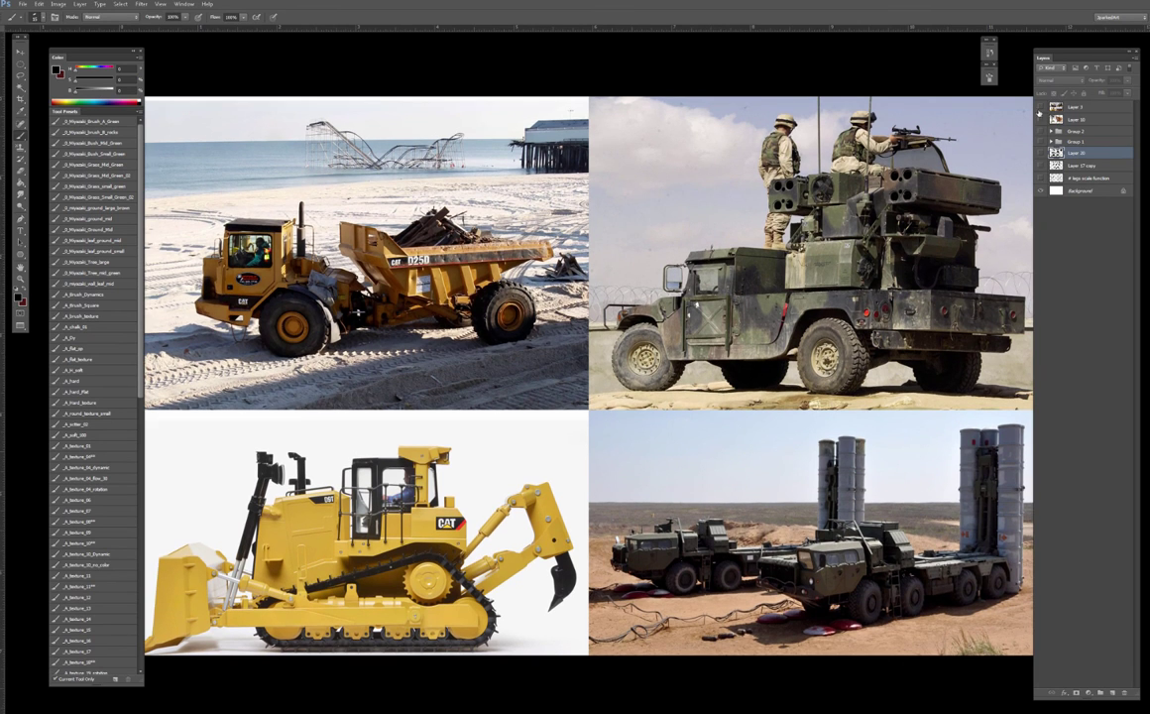
{"action": "left_click", "coordinate": [1041, 107]}
{"action": "left_click", "coordinate": [1041, 119]}
{"action": "left_click", "coordinate": [1076, 118]}
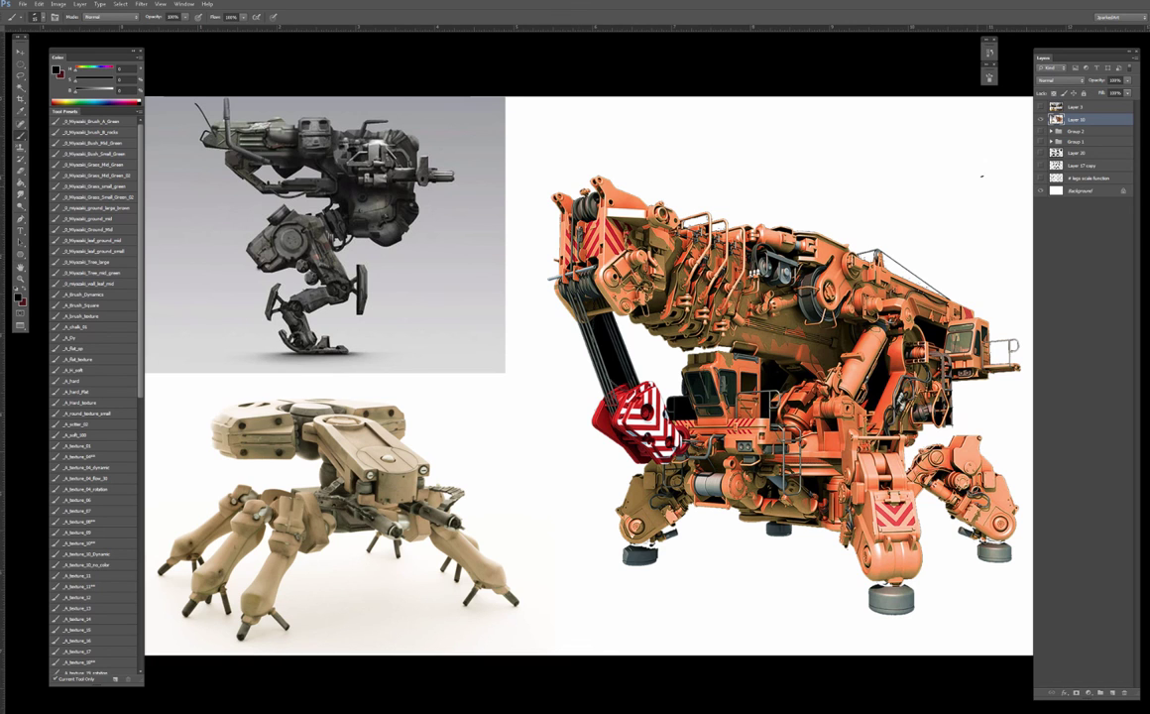
{"action": "left_click", "coordinate": [1041, 120]}
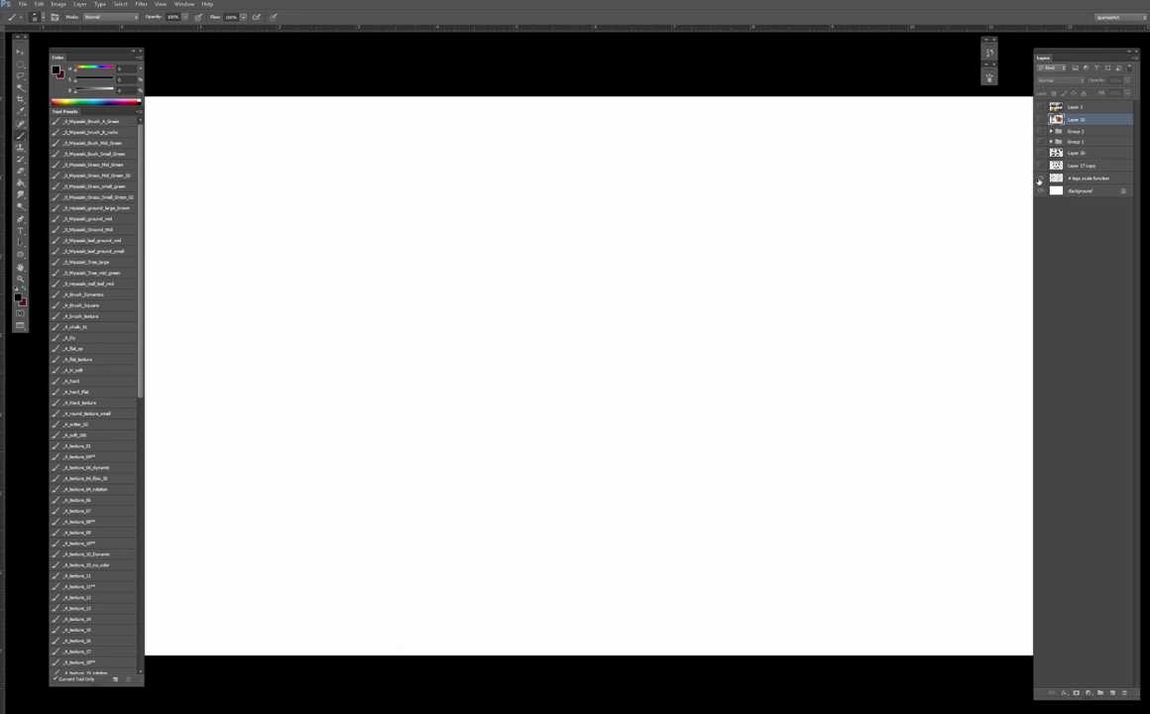
Review the vehicle-versus-mech overview layer and the leg variation studies layer one at a time, hiding each after viewing.
{"action": "left_click", "coordinate": [1042, 178]}
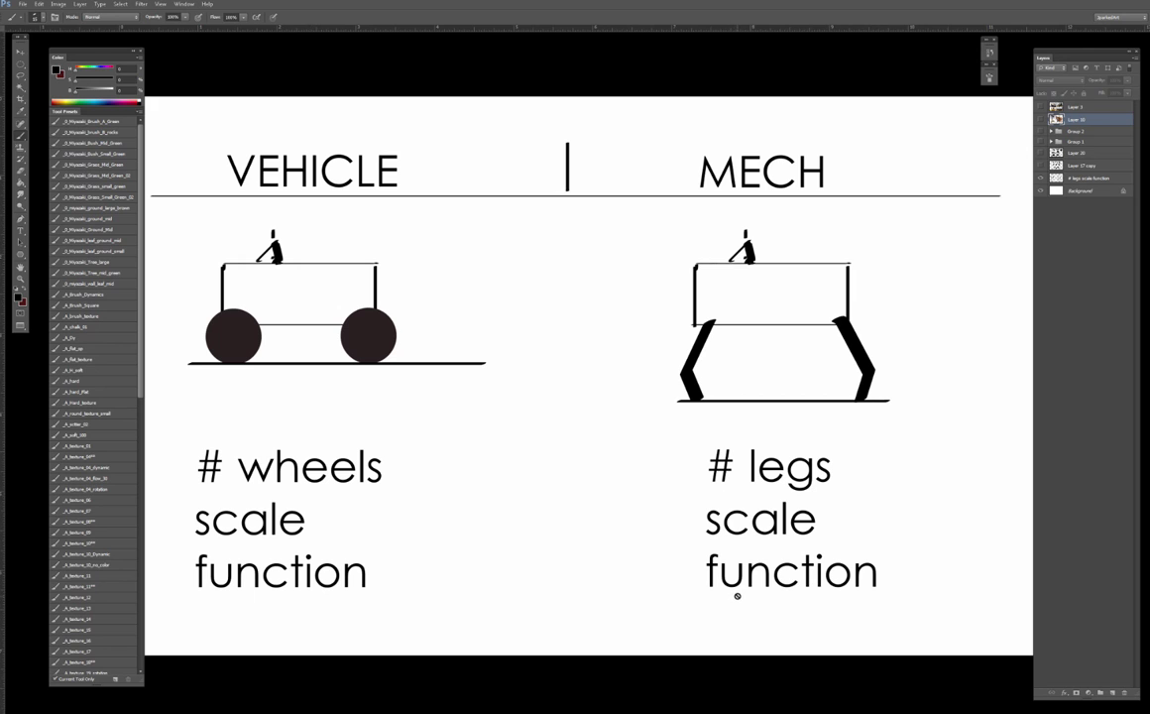
{"action": "left_click", "coordinate": [1040, 178]}
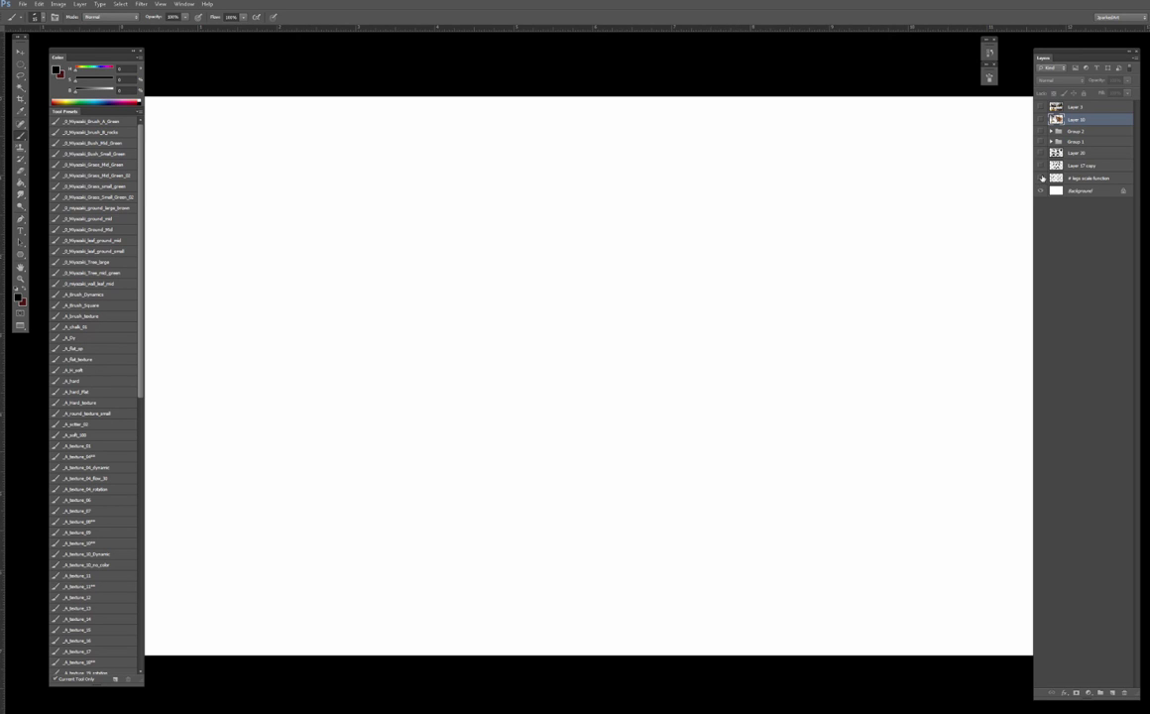
{"action": "left_click", "coordinate": [1039, 167]}
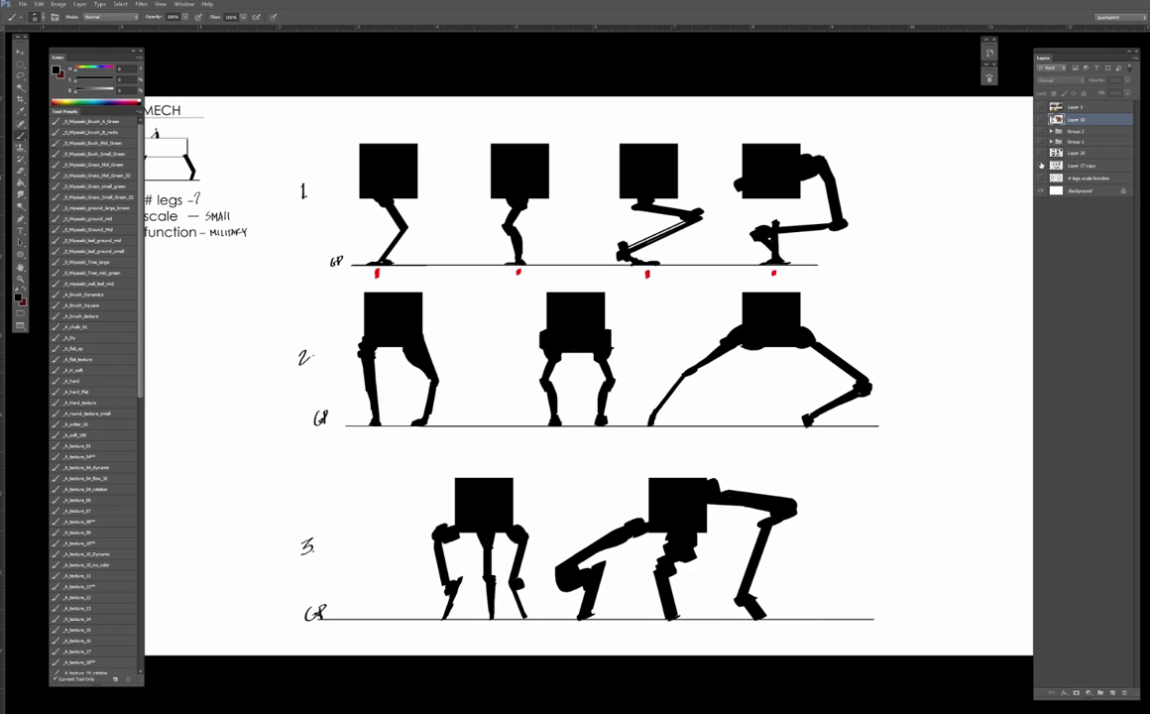
{"action": "left_click", "coordinate": [1039, 167]}
Examine the construction vehicle group and the drill vehicle group in turn, hiding each, and bring up the finished mech silhouettes layer.
{"action": "left_click", "coordinate": [1041, 142]}
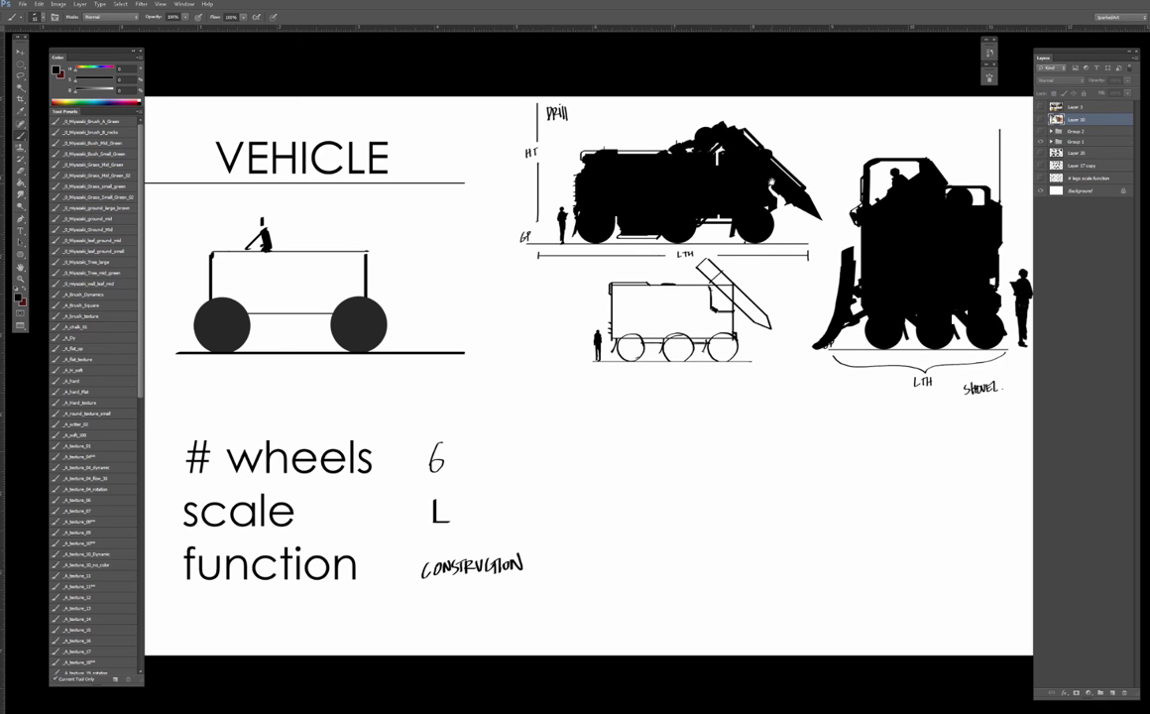
{"action": "left_click_drag", "start_coordinate": [721, 167], "coordinate": [605, 204]}
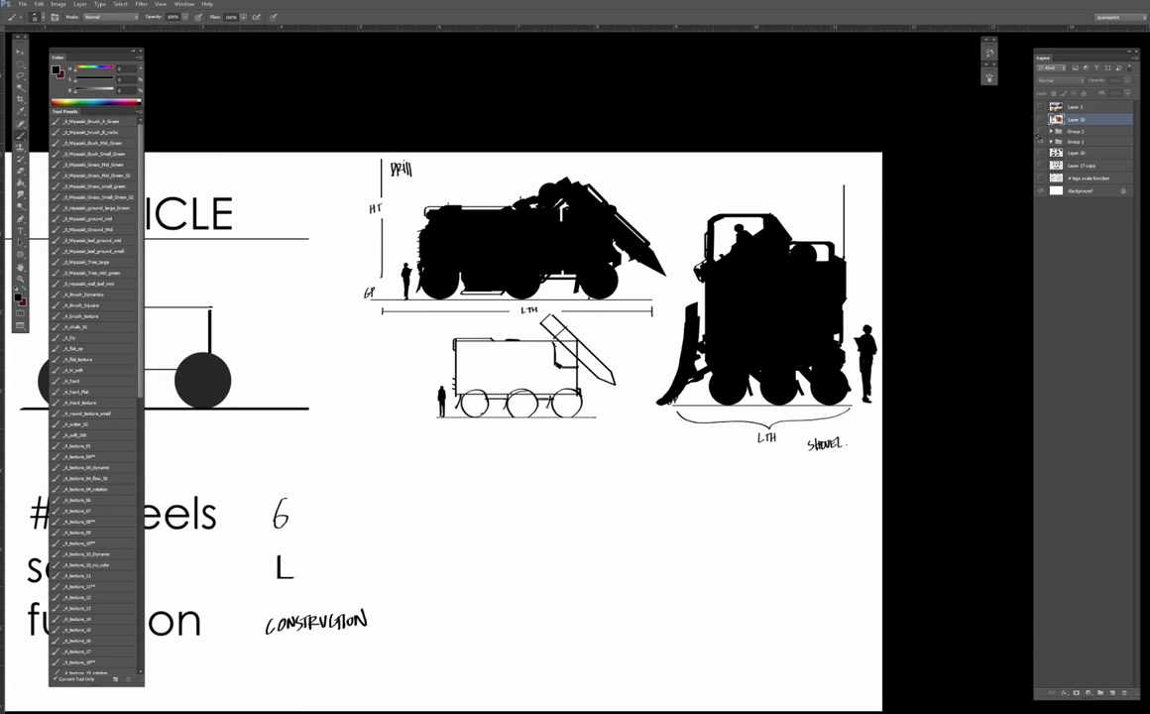
{"action": "left_click", "coordinate": [1041, 142]}
{"action": "left_click", "coordinate": [1042, 131]}
{"action": "left_click_drag", "start_coordinate": [413, 324], "coordinate": [678, 258]}
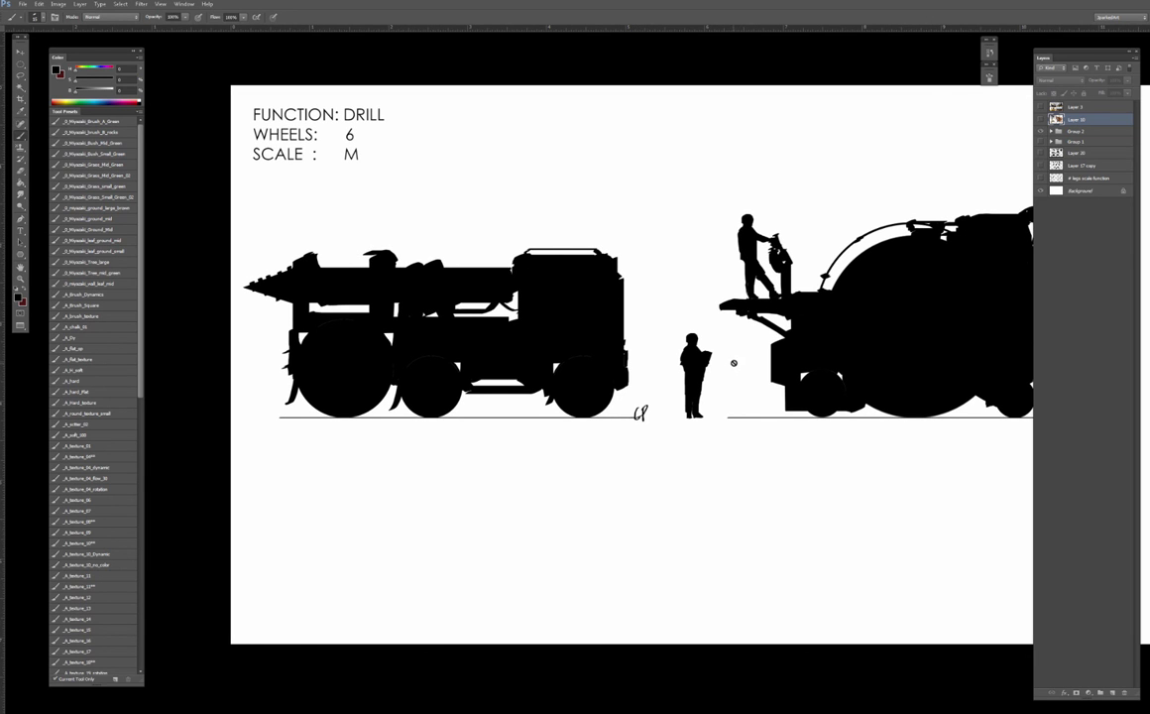
{"action": "left_click_drag", "start_coordinate": [756, 350], "coordinate": [643, 363]}
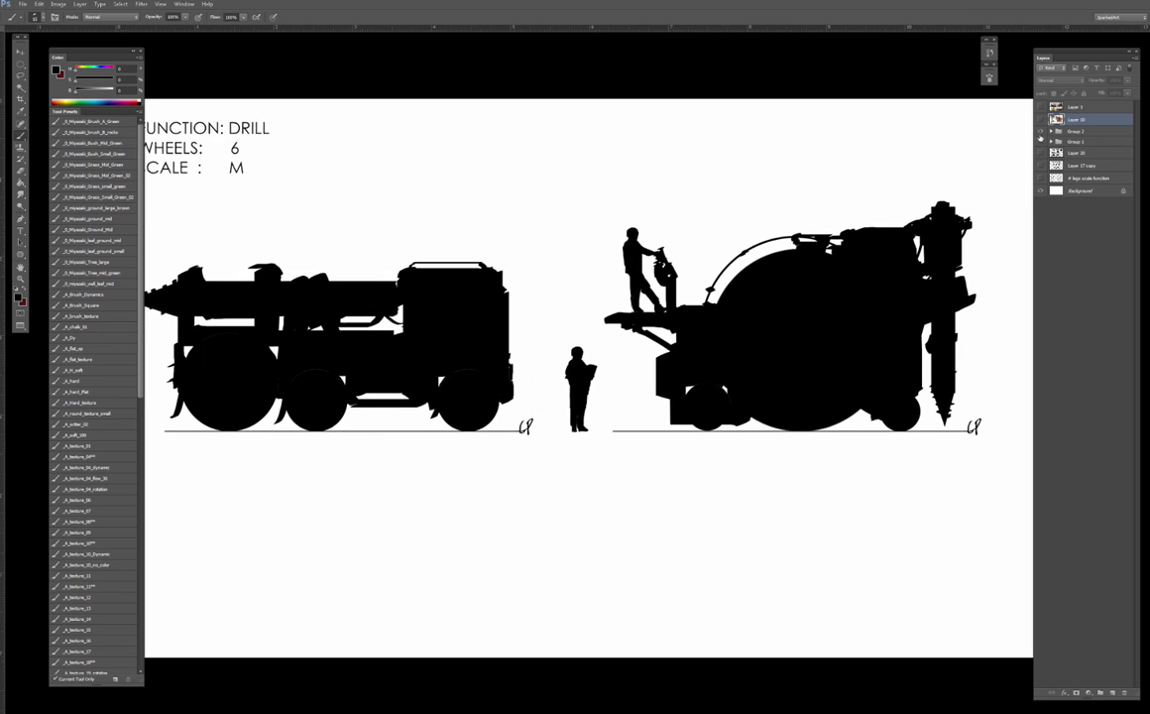
{"action": "left_click", "coordinate": [1040, 131]}
{"action": "left_click", "coordinate": [1040, 153]}
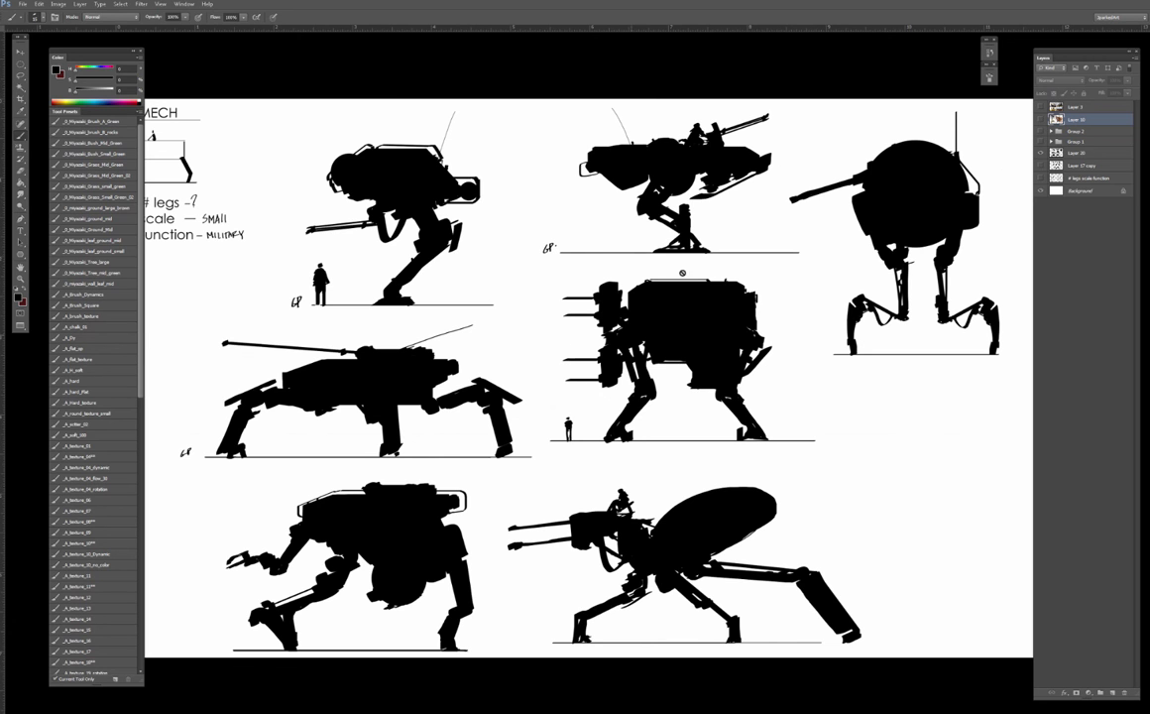